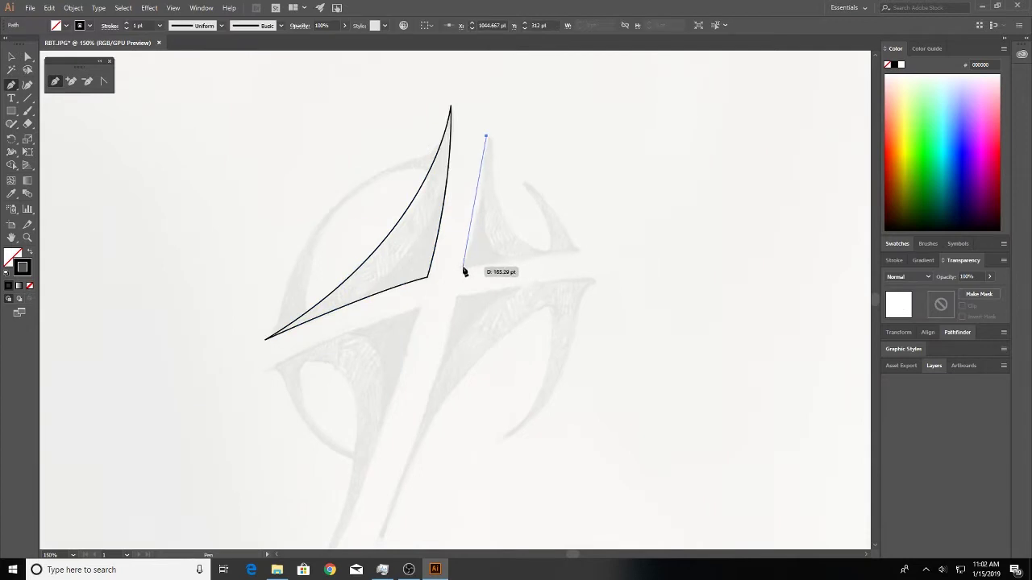
Step: Trace the upper-right sail shape of the sketch as a closed curved path with the Pen tool
{"action": "left_click", "coordinate": [462, 267]}
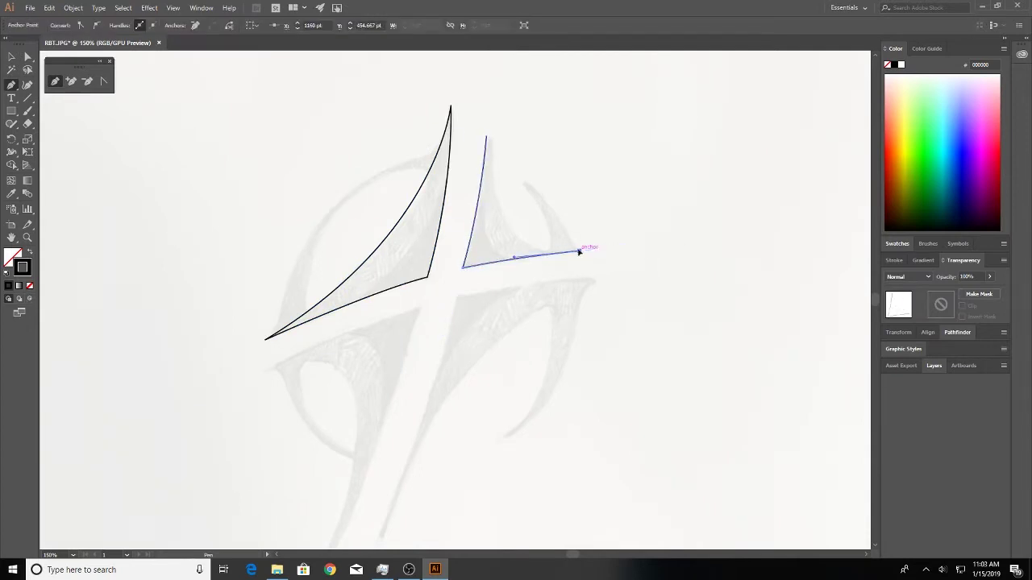
{"action": "left_click", "coordinate": [485, 137]}
{"action": "scroll", "coordinate": [479, 83], "scroll_direction": "up", "scroll_amount": 2}
{"action": "scroll", "coordinate": [484, 161], "scroll_direction": "down", "scroll_amount": 3}
Step: Trace the lower-left shape of the sketch as a closed path with a long curved tail using the Pen tool
{"action": "left_click", "coordinate": [476, 251]}
{"action": "left_click_drag", "start_coordinate": [366, 476], "coordinate": [276, 517]}
{"action": "left_click_drag", "start_coordinate": [474, 323], "coordinate": [444, 436]}
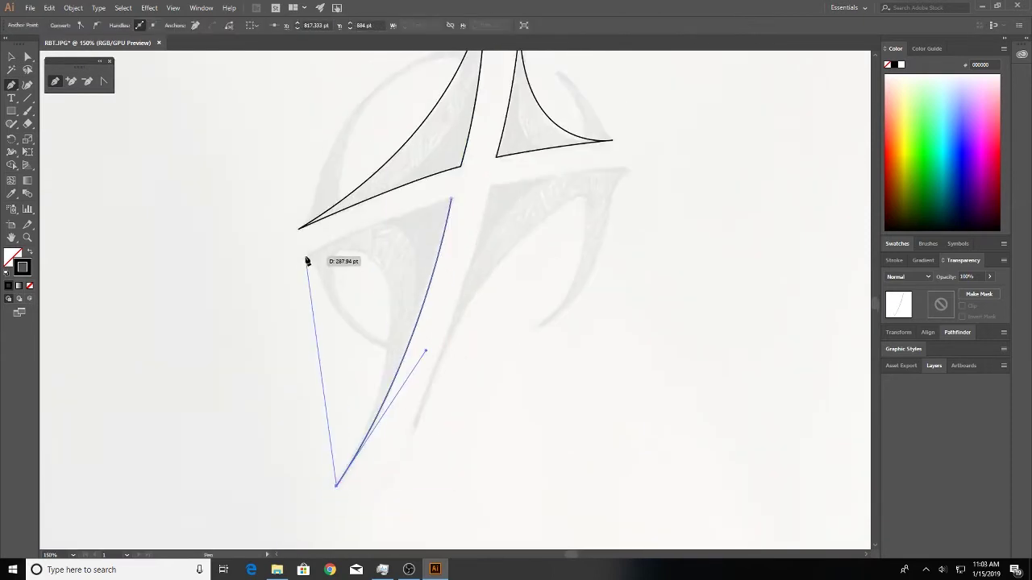
{"action": "left_click_drag", "start_coordinate": [451, 199], "coordinate": [376, 252]}
{"action": "left_click_drag", "start_coordinate": [376, 252], "coordinate": [441, 241]}
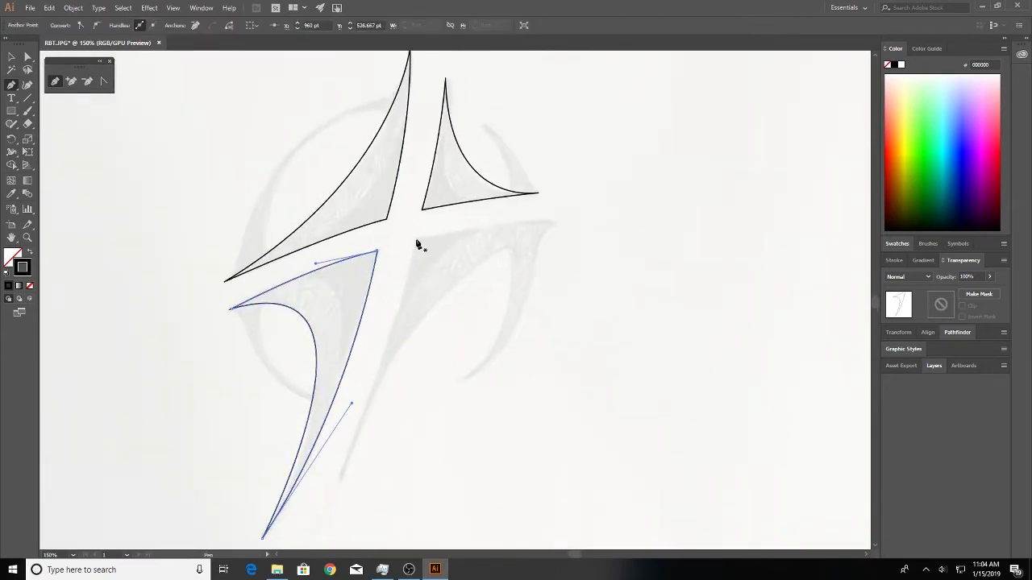
Step: Trace the lower-right blade of the sketch as a closed curved path tapering to a point at its lower end
{"action": "key", "text": "ctrl+plus"}
{"action": "key", "text": "ctrl+plus"}
{"action": "left_click", "coordinate": [452, 182]}
{"action": "key", "text": "ctrl+minus"}
{"action": "key", "text": "ctrl+minus"}
{"action": "key", "text": "ctrl+minus"}
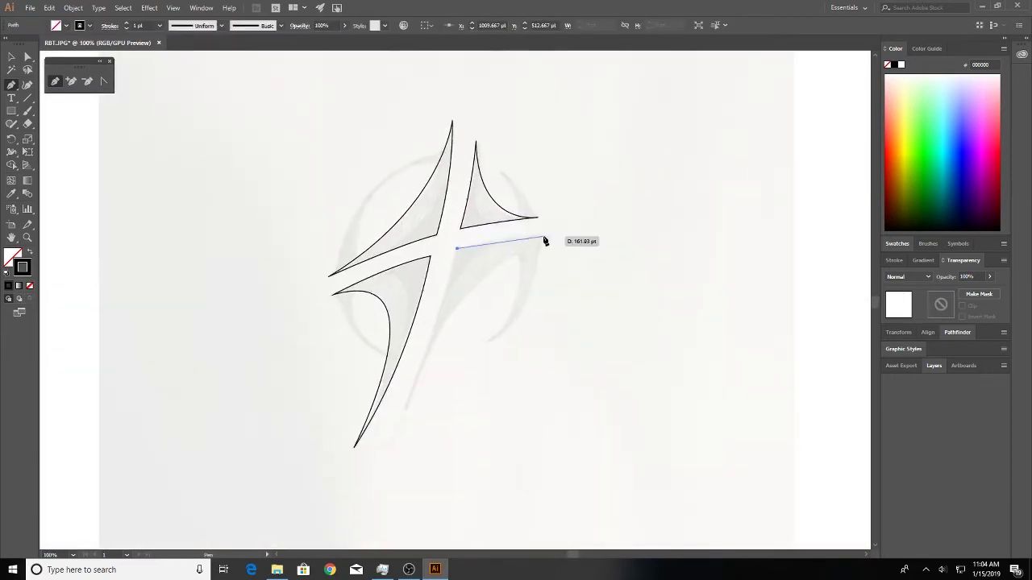
{"action": "left_click_drag", "start_coordinate": [591, 239], "coordinate": [590, 240]}
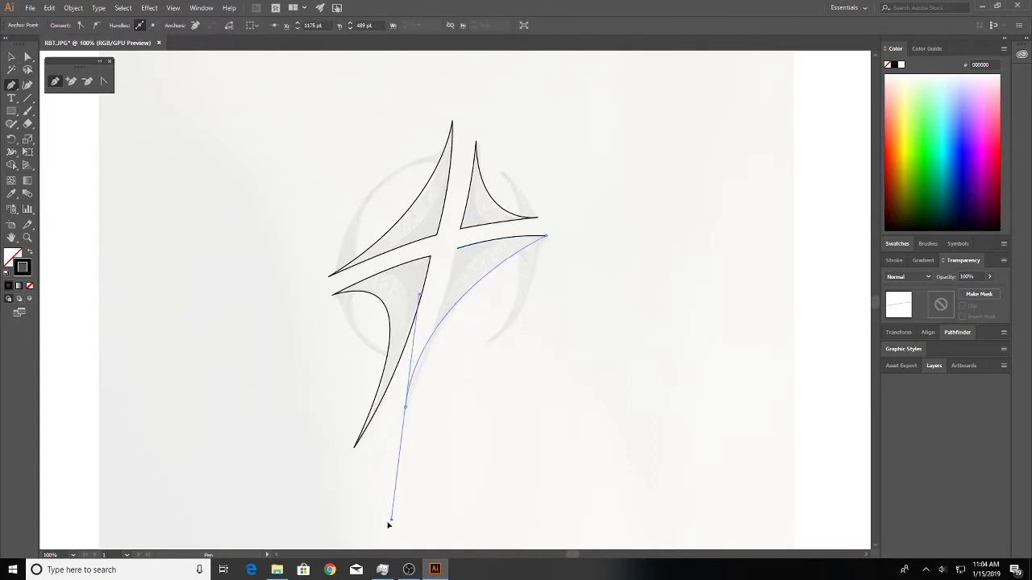
{"action": "left_click_drag", "start_coordinate": [343, 546], "coordinate": [338, 522]}
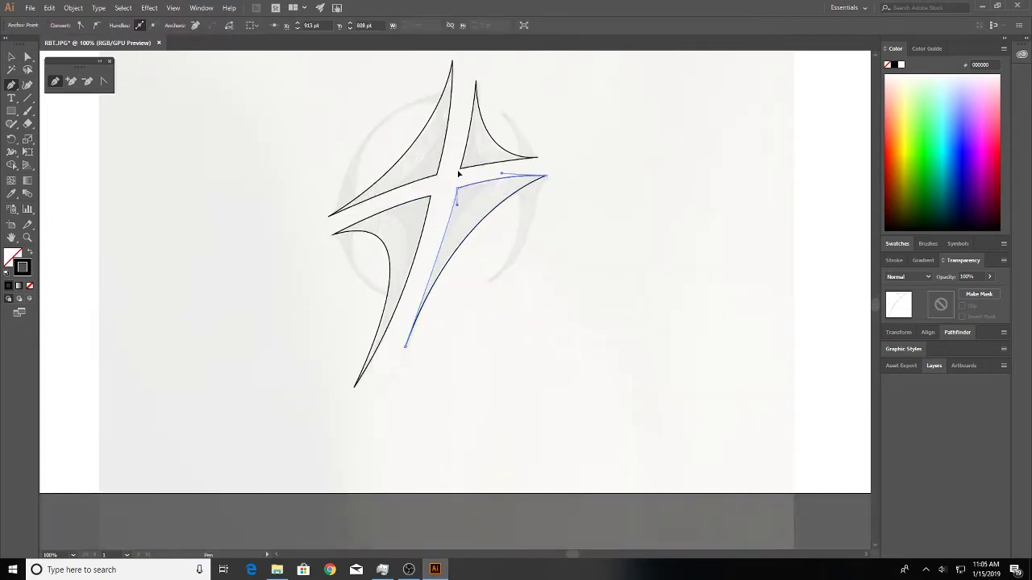
Step: Trace the upper-left crescent arc as a closed path overlapping the large upper-left shape
{"action": "key", "text": "ctrl+plus"}
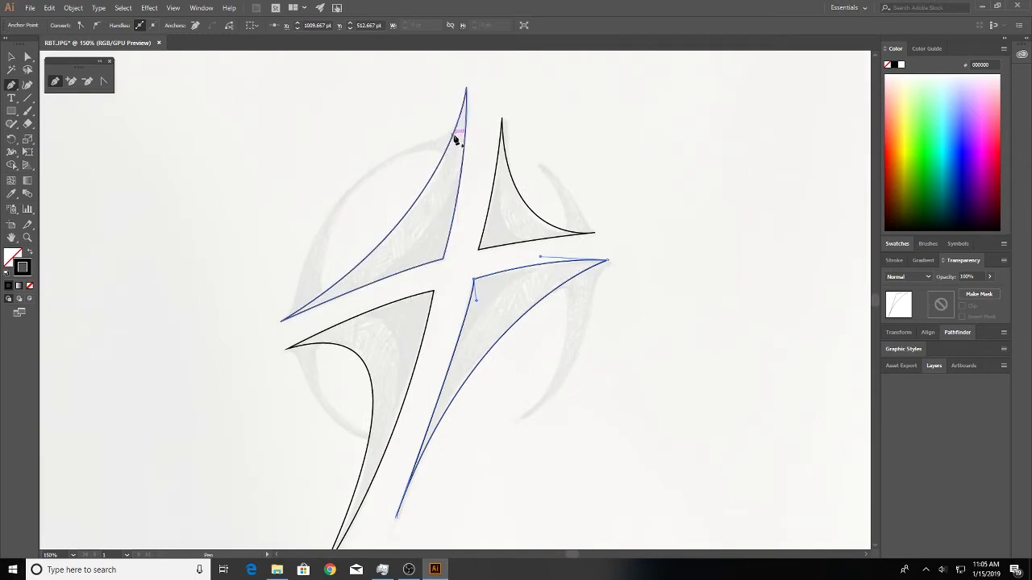
{"action": "left_click_drag", "start_coordinate": [455, 139], "coordinate": [456, 138]}
{"action": "left_click_drag", "start_coordinate": [273, 483], "coordinate": [266, 485]}
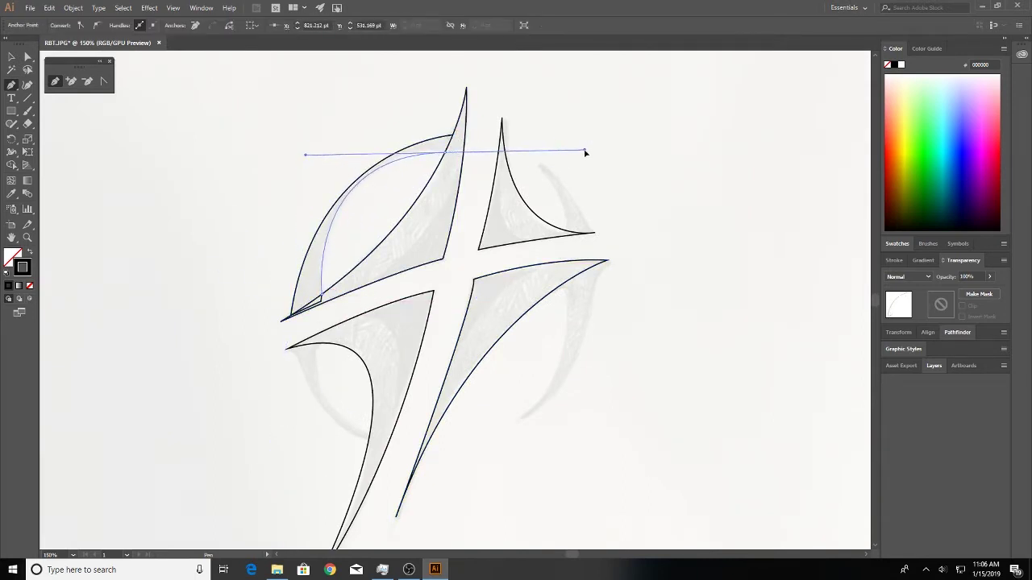
Step: Trace the lower-left crescent arc as a closed path overlapping the lower-left shape at both ends
{"action": "left_click", "coordinate": [295, 350]}
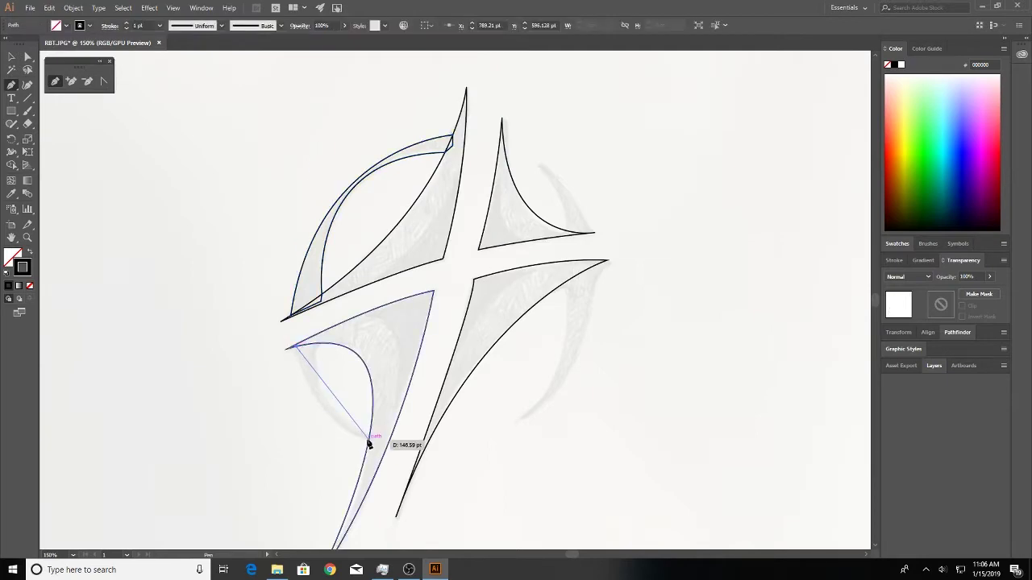
{"action": "left_click_drag", "start_coordinate": [430, 467], "coordinate": [431, 469]}
{"action": "key", "text": "ctrl+plus"}
{"action": "key", "text": "ctrl+plus"}
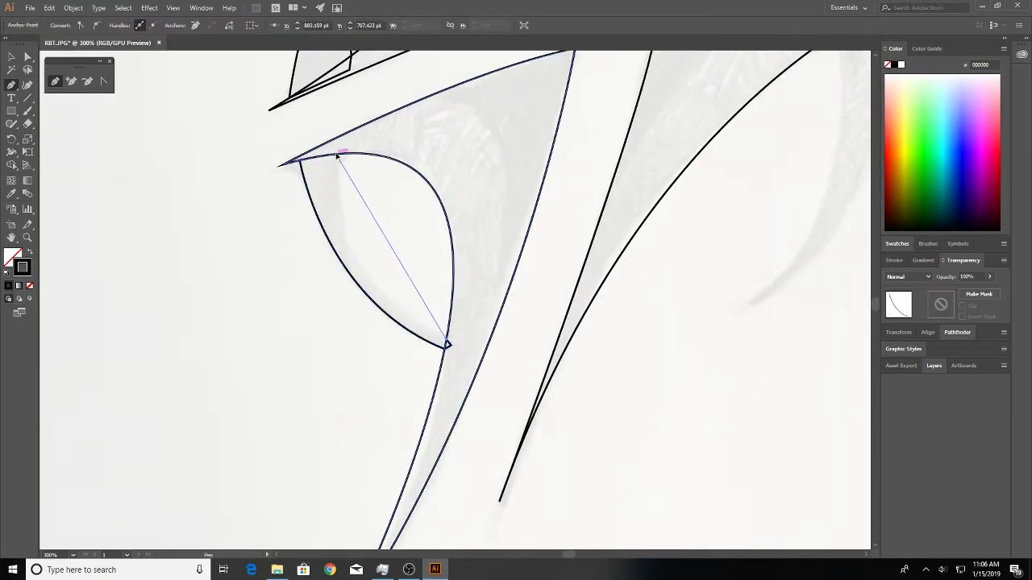
{"action": "left_click_drag", "start_coordinate": [305, 347], "coordinate": [316, 274]}
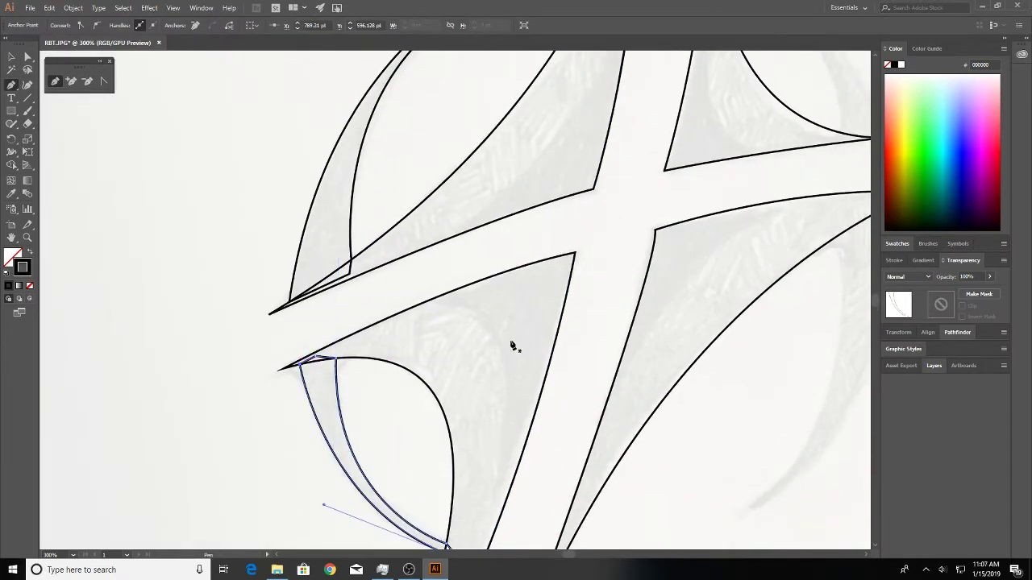
Step: Trace the small upper-right crescent as a closed path joining the right tip of the upper-right shape
{"action": "scroll", "coordinate": [510, 345], "scroll_direction": "down", "scroll_amount": 3}
{"action": "scroll", "coordinate": [543, 272], "scroll_direction": "up", "scroll_amount": 3}
{"action": "left_click", "coordinate": [601, 349]}
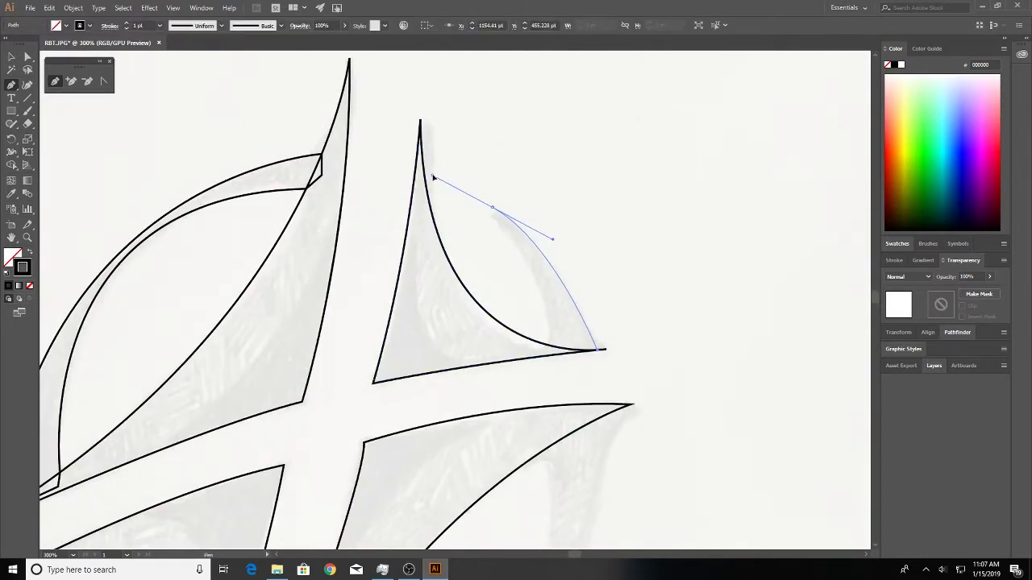
{"action": "left_click_drag", "start_coordinate": [433, 177], "coordinate": [548, 358]}
{"action": "scroll", "coordinate": [568, 357], "scroll_direction": "up", "scroll_amount": 3}
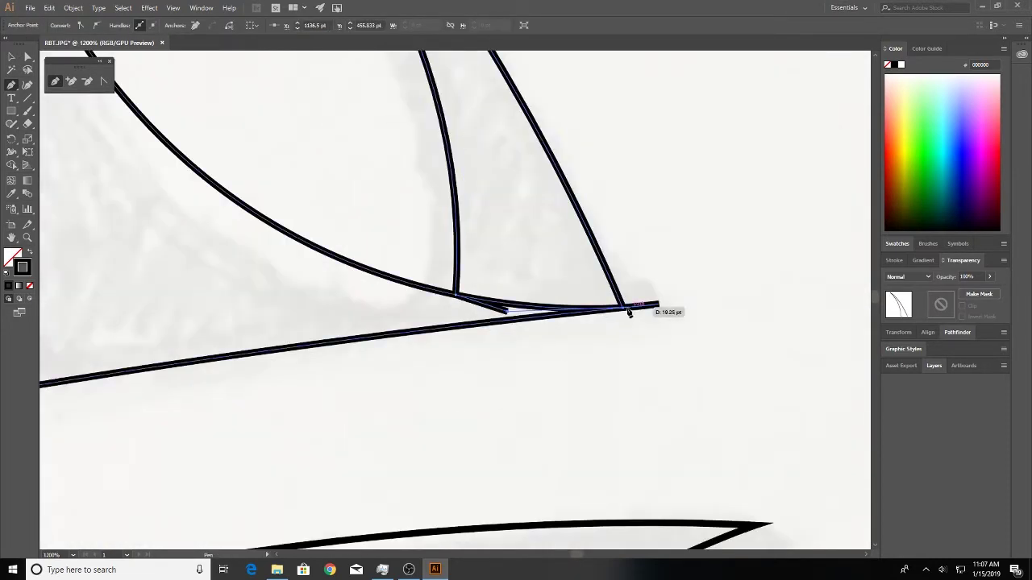
{"action": "scroll", "coordinate": [395, 410], "scroll_direction": "down", "scroll_amount": 5}
Step: Trace the lower-right crescent as a closed path overlapping the tip of the lower-right blade
{"action": "scroll", "coordinate": [605, 234], "scroll_direction": "up", "scroll_amount": 4}
{"action": "scroll", "coordinate": [506, 424], "scroll_direction": "down", "scroll_amount": 2}
{"action": "left_click_drag", "start_coordinate": [507, 425], "coordinate": [624, 157]}
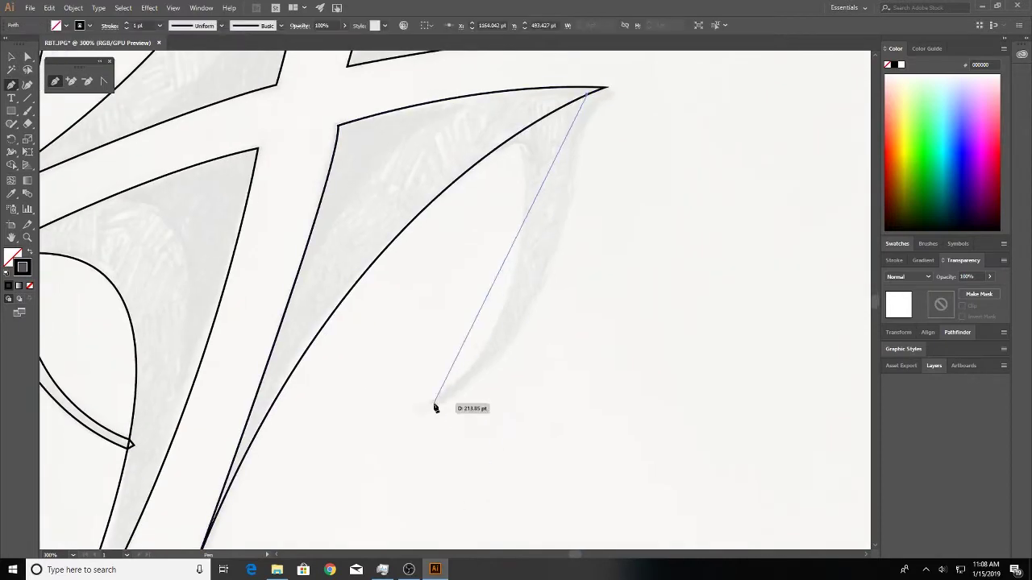
{"action": "scroll", "coordinate": [484, 202], "scroll_direction": "up", "scroll_amount": 3}
{"action": "scroll", "coordinate": [520, 120], "scroll_direction": "down", "scroll_amount": 4}
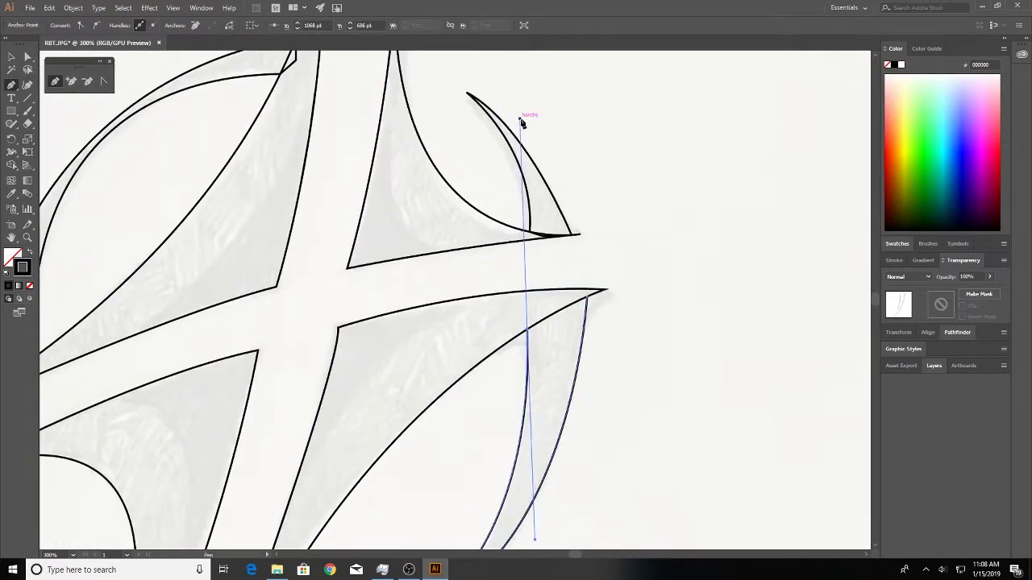
{"action": "left_click_drag", "start_coordinate": [456, 300], "coordinate": [468, 309]}
{"action": "scroll", "coordinate": [461, 300], "scroll_direction": "up", "scroll_amount": 3}
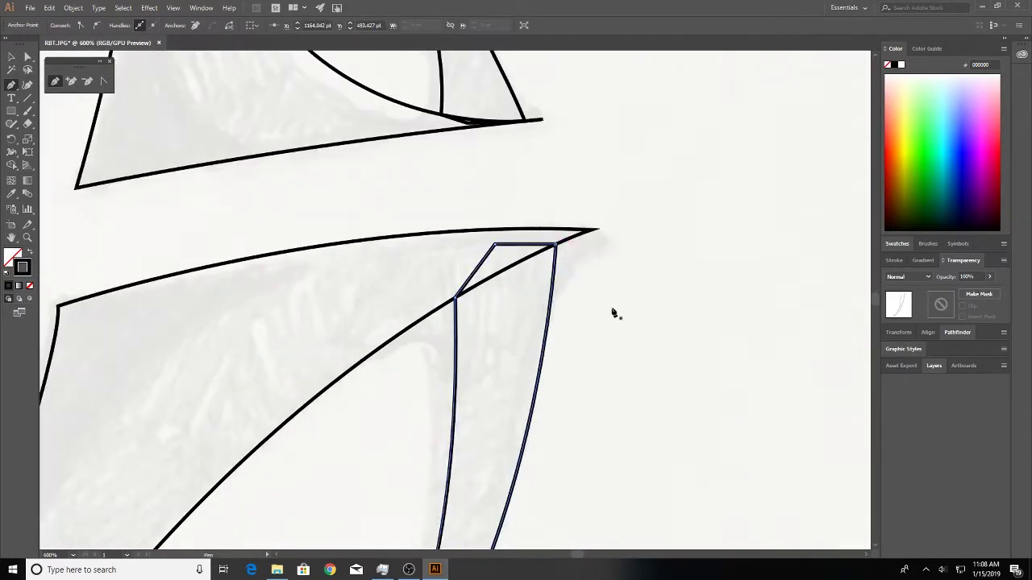
{"action": "scroll", "coordinate": [553, 357], "scroll_direction": "down", "scroll_amount": 5}
{"action": "scroll", "coordinate": [576, 427], "scroll_direction": "up", "scroll_amount": 4}
Step: Select all traced paths, unite the overlapping ones with Pathfinder, and swap fill and stroke to fill them black
{"action": "key", "text": "v"}
{"action": "key", "text": "ctrl+a"}
{"action": "scroll", "coordinate": [571, 437], "scroll_direction": "up", "scroll_amount": 2}
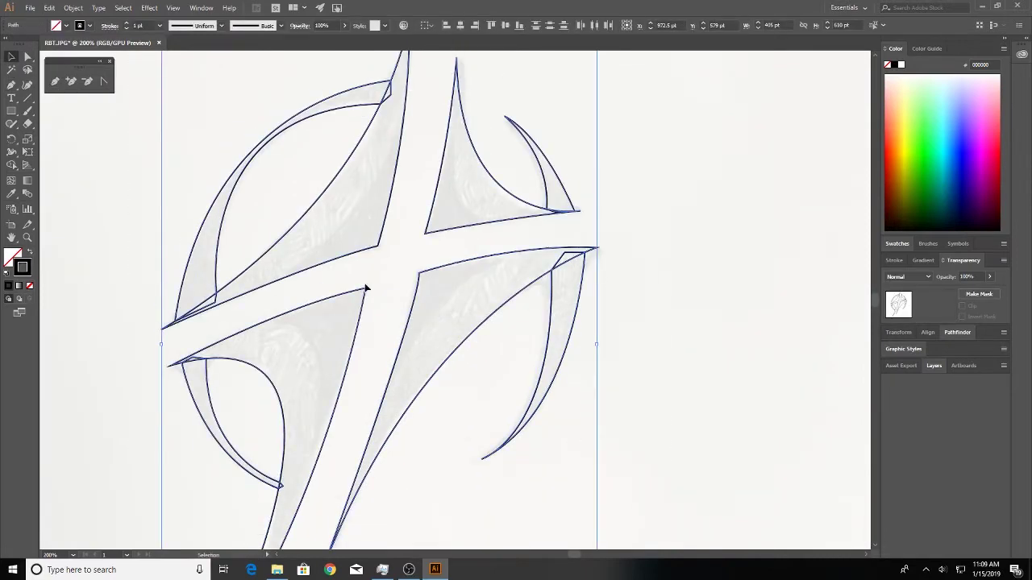
{"action": "left_click", "coordinate": [890, 360]}
{"action": "key", "text": "shift+x"}
{"action": "left_click", "coordinate": [624, 316]}
{"action": "scroll", "coordinate": [624, 316], "scroll_direction": "down", "scroll_amount": 5}
{"action": "key", "text": "ctrl+1"}
{"action": "key", "text": "a"}
{"action": "left_click", "coordinate": [664, 171]}
{"action": "left_click", "coordinate": [413, 379]}
{"action": "left_click", "coordinate": [467, 295]}
{"action": "left_click", "coordinate": [494, 417]}
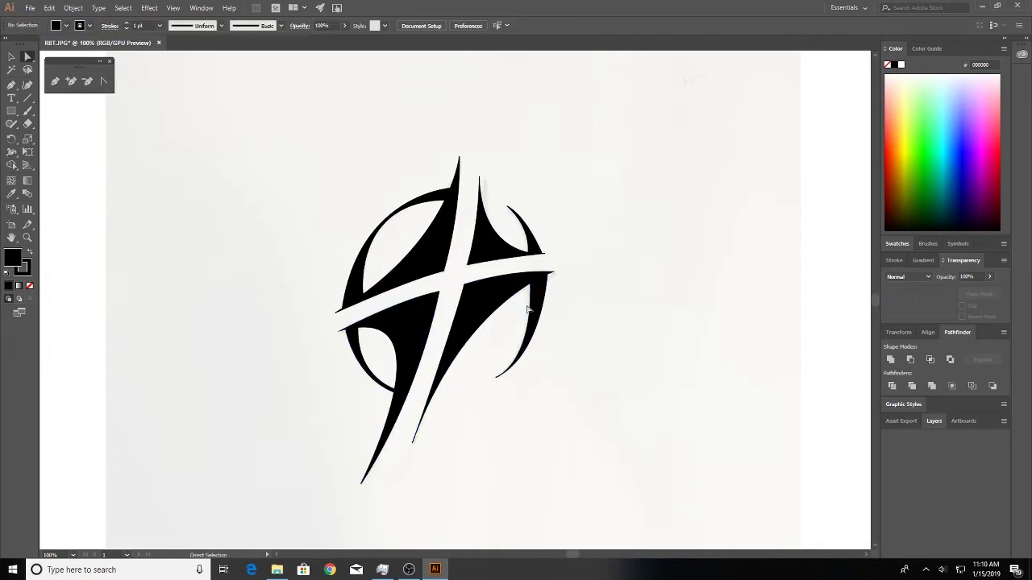
Step: Add small black Pen-drawn patches to the upper-left shape to smooth its inner corner and the junction at its left tip
{"action": "scroll", "coordinate": [399, 291], "scroll_direction": "up", "scroll_amount": 3}
{"action": "key", "text": "p"}
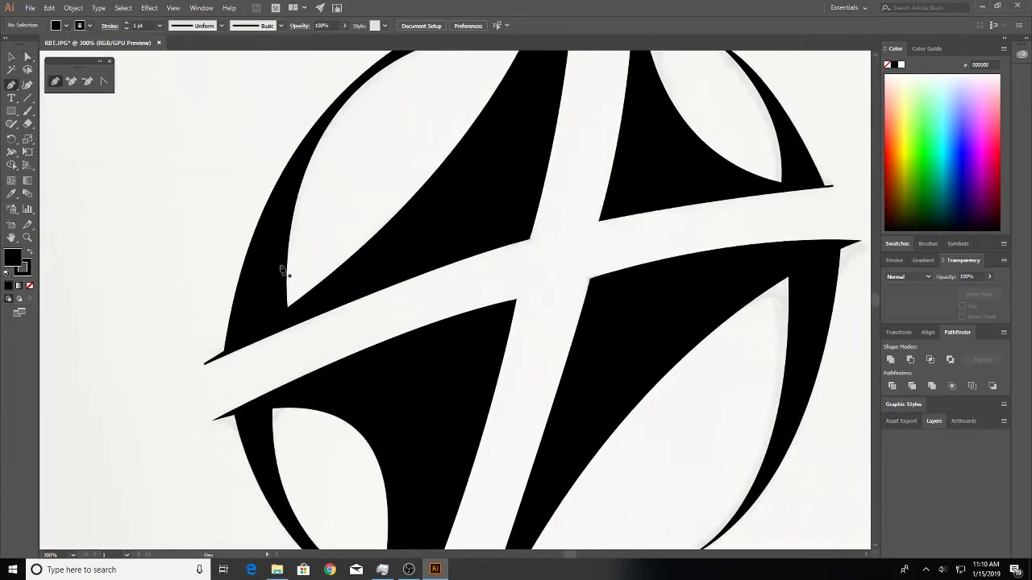
{"action": "scroll", "coordinate": [230, 293], "scroll_direction": "down", "scroll_amount": 2}
{"action": "scroll", "coordinate": [368, 396], "scroll_direction": "up", "scroll_amount": 2}
{"action": "left_click_drag", "start_coordinate": [382, 318], "coordinate": [382, 357]}
{"action": "left_click", "coordinate": [335, 405]}
{"action": "left_click", "coordinate": [399, 371]}
{"action": "left_click", "coordinate": [382, 319]}
{"action": "left_click_drag", "start_coordinate": [589, 342], "coordinate": [527, 355]}
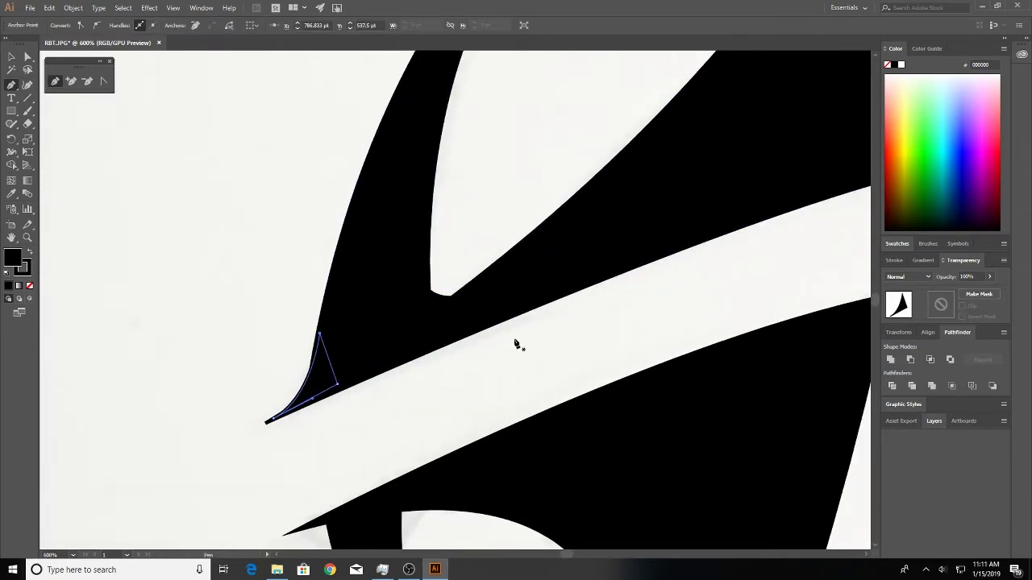
{"action": "key", "text": "a"}
{"action": "left_click", "coordinate": [414, 363]}
{"action": "left_click", "coordinate": [285, 394]}
Step: Round the inner corner of the lower-left shape's opening and the outer junction where its crescent meets the tail
{"action": "scroll", "coordinate": [454, 293], "scroll_direction": "down", "scroll_amount": 3}
{"action": "scroll", "coordinate": [590, 403], "scroll_direction": "up", "scroll_amount": 3}
{"action": "left_click", "coordinate": [311, 292]}
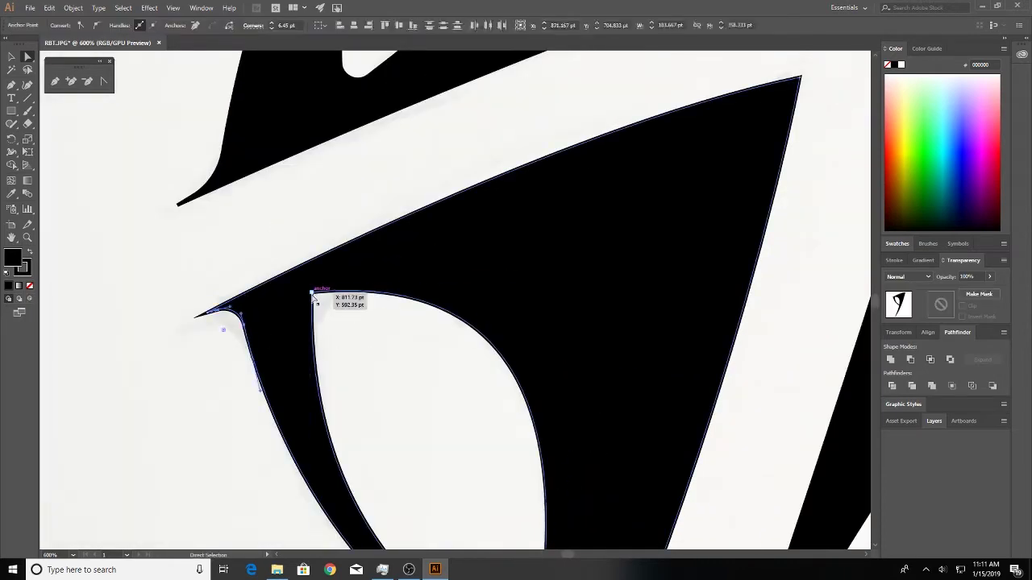
{"action": "scroll", "coordinate": [346, 354], "scroll_direction": "down", "scroll_amount": 5}
{"action": "left_click", "coordinate": [382, 380]}
Step: Round the outer corner where the upper-left arc meets the spike at the top of the emblem
{"action": "scroll", "coordinate": [419, 399], "scroll_direction": "up", "scroll_amount": 5}
{"action": "left_click", "coordinate": [497, 377]}
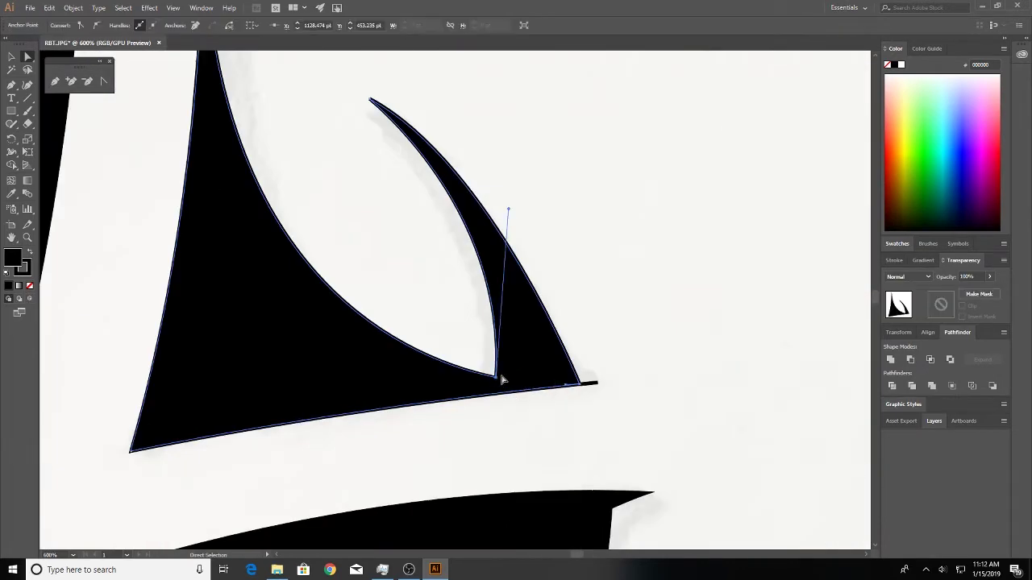
{"action": "scroll", "coordinate": [586, 390], "scroll_direction": "down", "scroll_amount": 5}
{"action": "left_click", "coordinate": [613, 293]}
{"action": "scroll", "coordinate": [503, 349], "scroll_direction": "down", "scroll_amount": 5}
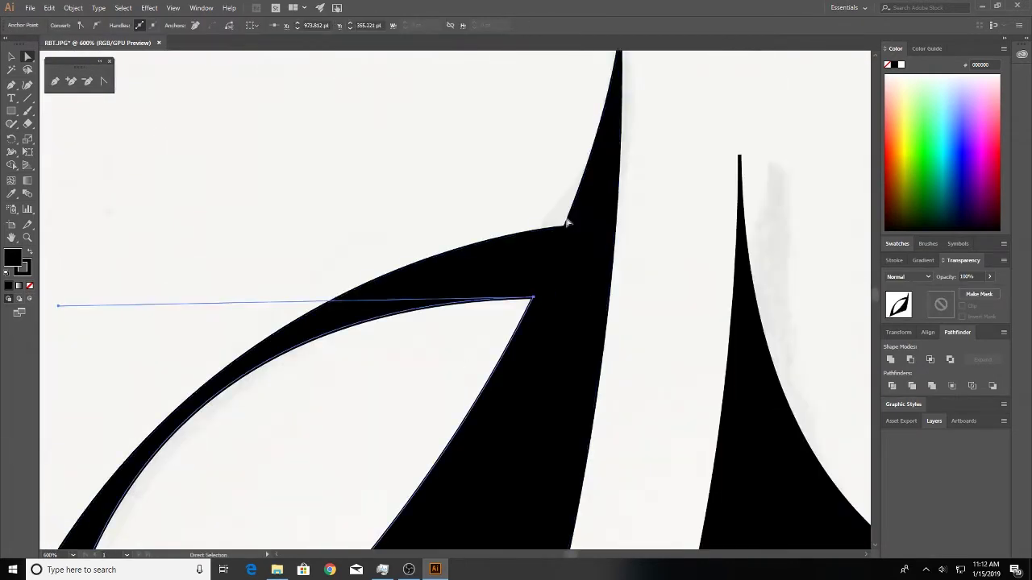
{"action": "left_click", "coordinate": [656, 306]}
{"action": "scroll", "coordinate": [594, 237], "scroll_direction": "down", "scroll_amount": 5}
{"action": "scroll", "coordinate": [592, 157], "scroll_direction": "up", "scroll_amount": 5}
Step: Fill the junction at the upper-right shape's right tip with a small curved Pen patch and smooth it
{"action": "key", "text": "v"}
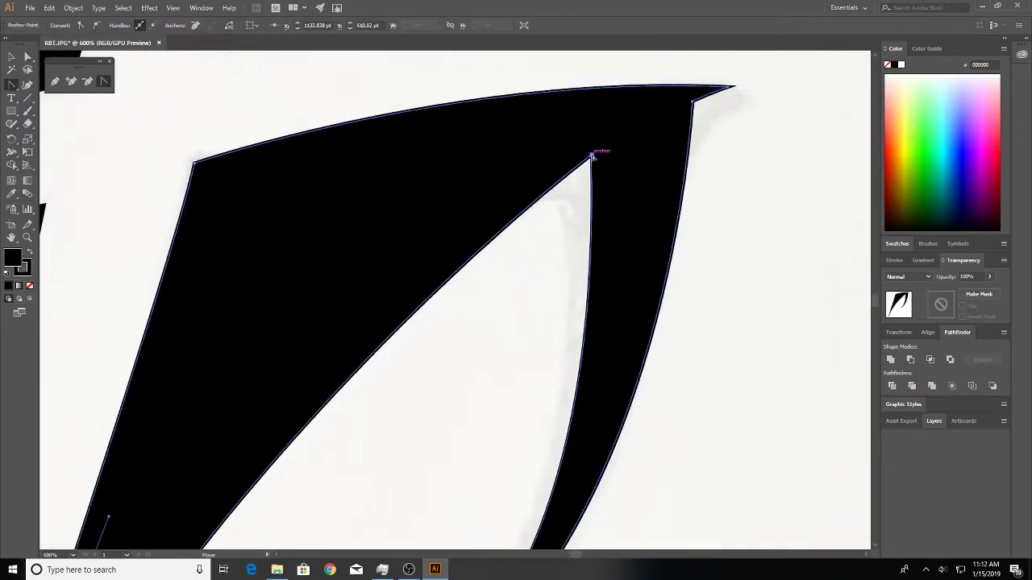
{"action": "scroll", "coordinate": [596, 161], "scroll_direction": "down", "scroll_amount": 4}
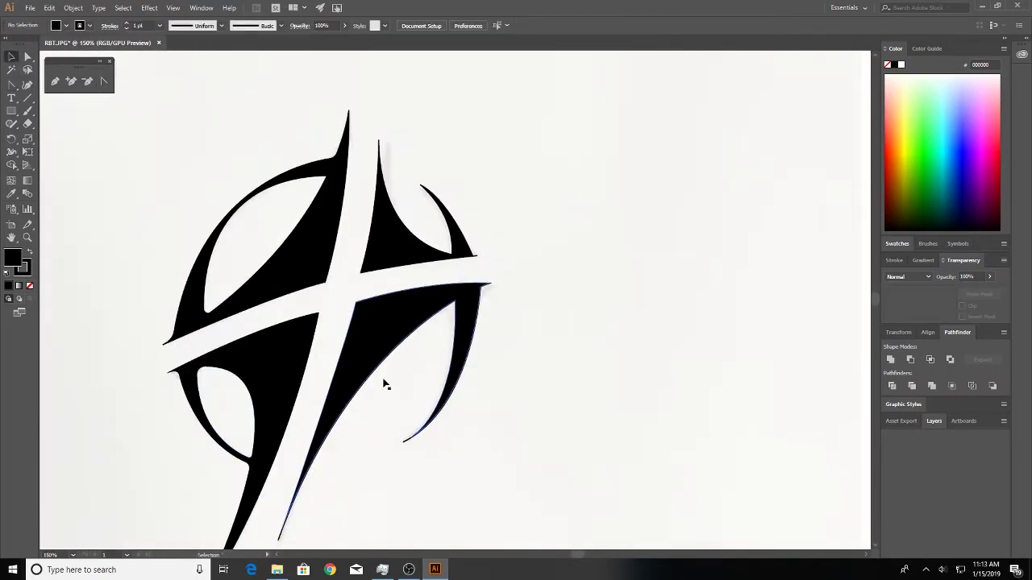
{"action": "scroll", "coordinate": [516, 272], "scroll_direction": "up", "scroll_amount": 9}
{"action": "key", "text": "a"}
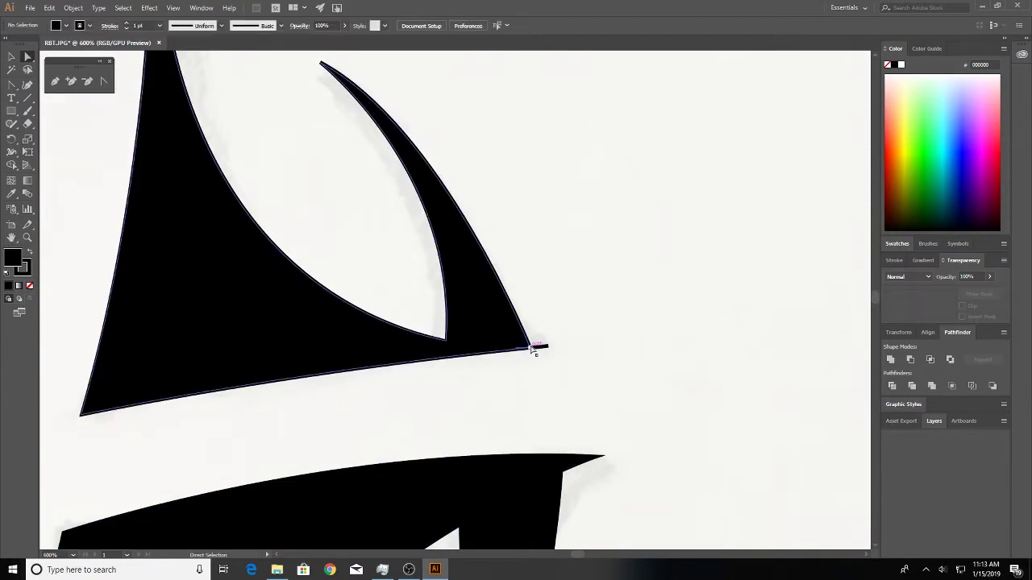
{"action": "left_click_drag", "start_coordinate": [543, 305], "coordinate": [403, 290]}
{"action": "scroll", "coordinate": [402, 290], "scroll_direction": "up", "scroll_amount": 1}
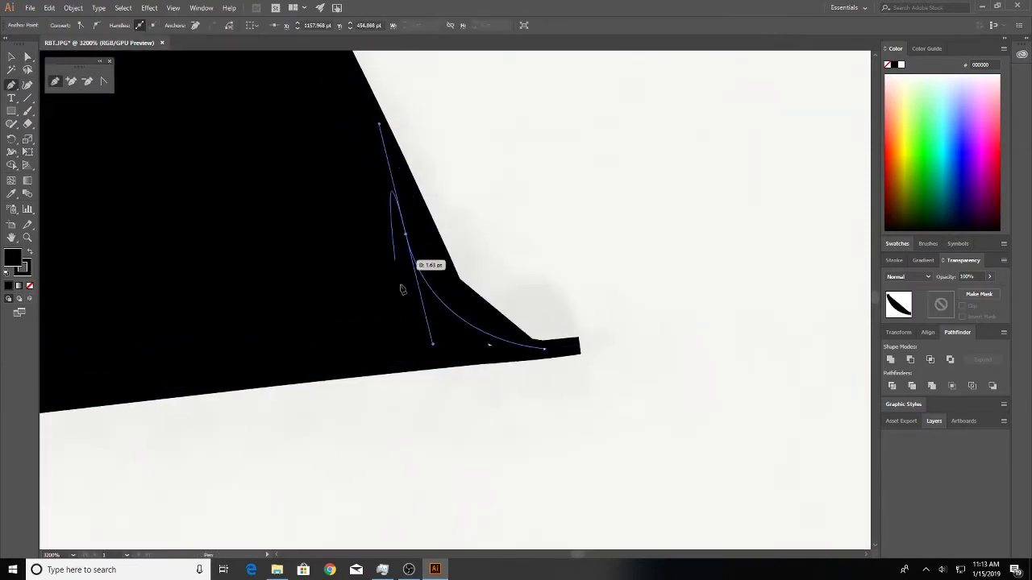
{"action": "scroll", "coordinate": [638, 245], "scroll_direction": "down", "scroll_amount": 4}
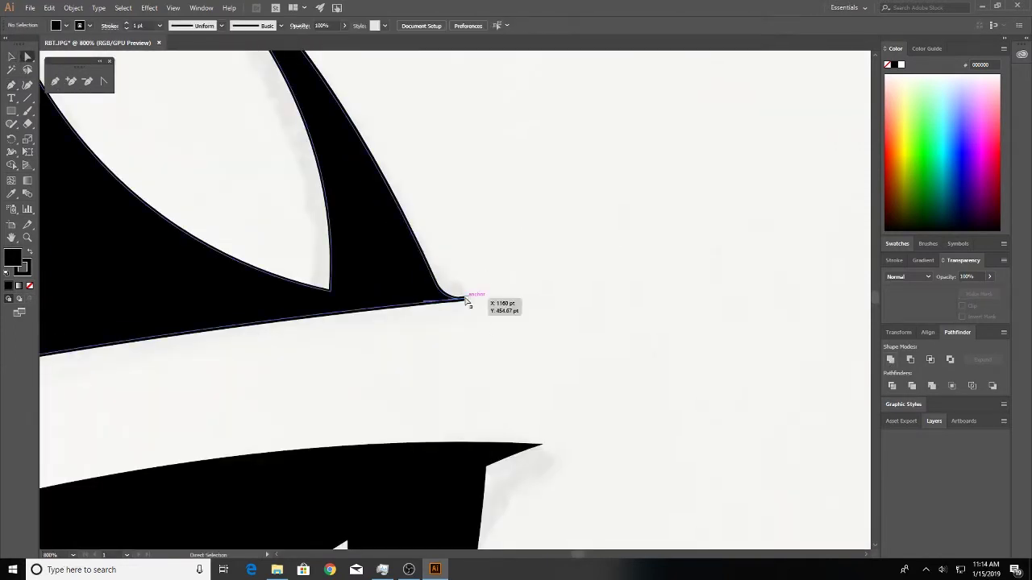
Step: Draw a small black Pen patch over the inner corner of the lower-right shape and merge it with the shape
{"action": "scroll", "coordinate": [475, 304], "scroll_direction": "down", "scroll_amount": 1}
{"action": "scroll", "coordinate": [475, 304], "scroll_direction": "left", "scroll_amount": 1}
{"action": "scroll", "coordinate": [543, 231], "scroll_direction": "up", "scroll_amount": 2}
{"action": "scroll", "coordinate": [543, 230], "scroll_direction": "left", "scroll_amount": 2}
{"action": "scroll", "coordinate": [497, 271], "scroll_direction": "down", "scroll_amount": 2}
{"action": "scroll", "coordinate": [122, 387], "scroll_direction": "up", "scroll_amount": 1}
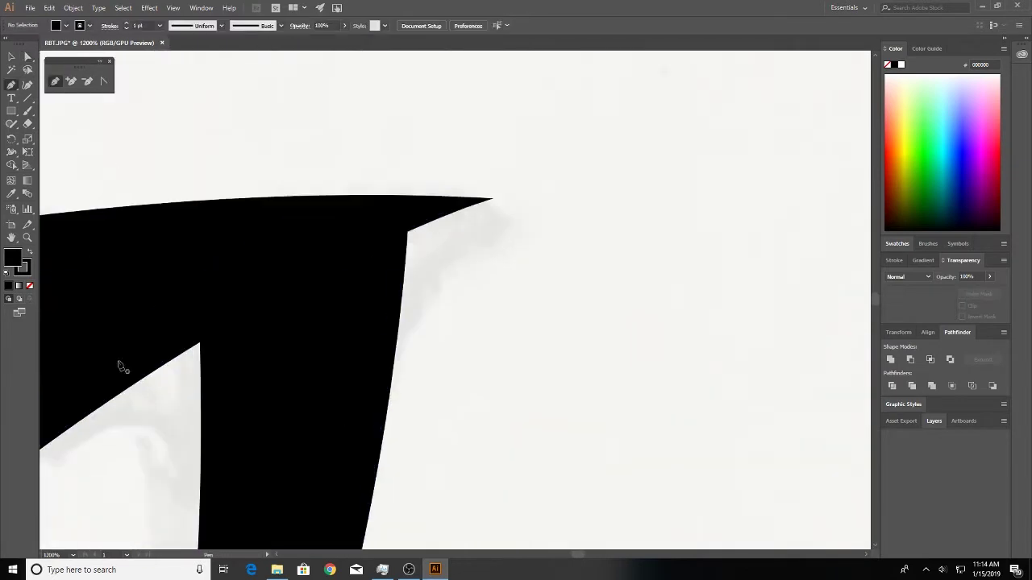
{"action": "left_click", "coordinate": [99, 295]}
{"action": "left_click_drag", "start_coordinate": [202, 252], "coordinate": [234, 196]}
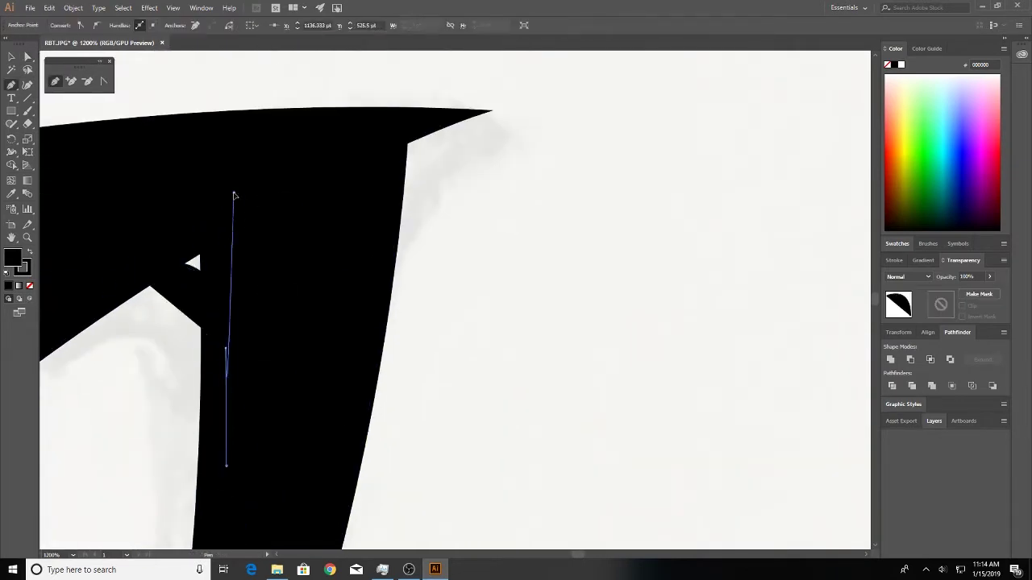
{"action": "left_click", "coordinate": [145, 90]}
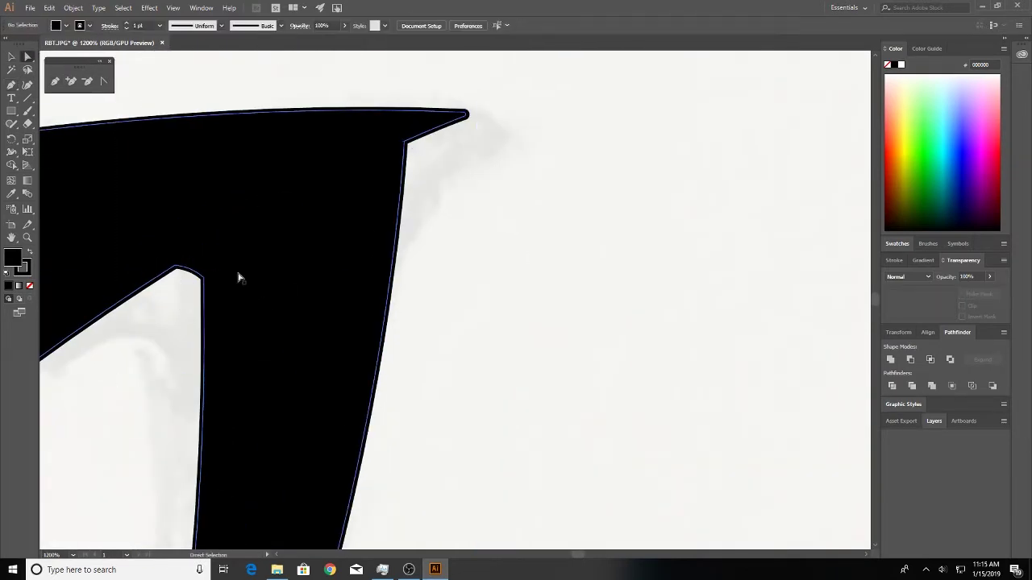
Step: Round the inner corner of the lower-right shape and the outer junction beneath its right tip
{"action": "scroll", "coordinate": [534, 316], "scroll_direction": "down", "scroll_amount": 5}
{"action": "scroll", "coordinate": [534, 316], "scroll_direction": "up", "scroll_amount": 3}
{"action": "left_click", "coordinate": [449, 244]}
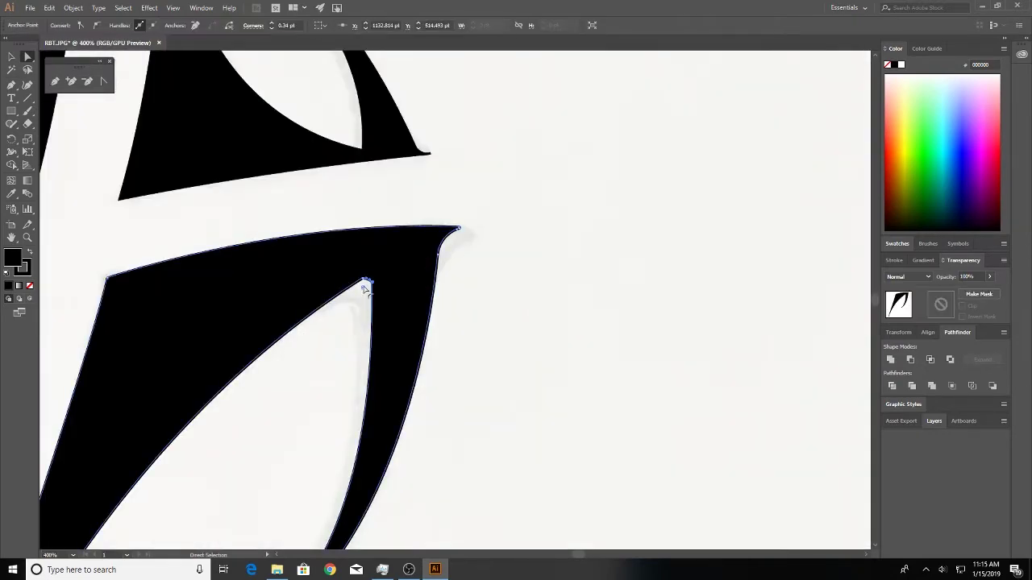
{"action": "key", "text": "ctrl+z"}
{"action": "scroll", "coordinate": [560, 258], "scroll_direction": "up", "scroll_amount": 2}
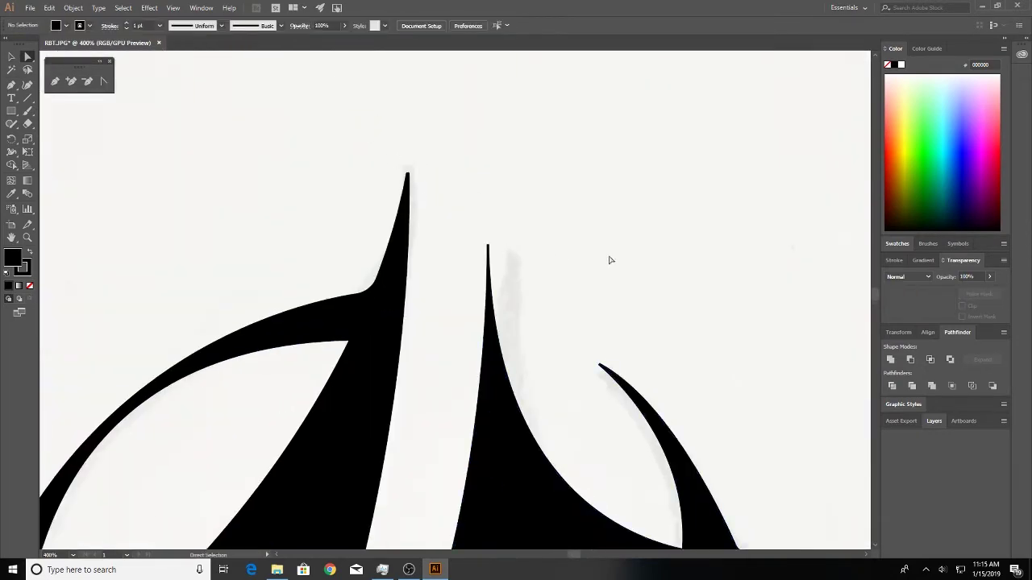
{"action": "scroll", "coordinate": [559, 258], "scroll_direction": "down", "scroll_amount": 5}
{"action": "scroll", "coordinate": [605, 274], "scroll_direction": "up", "scroll_amount": 4}
{"action": "left_click", "coordinate": [379, 300]}
{"action": "key", "text": "Right"}
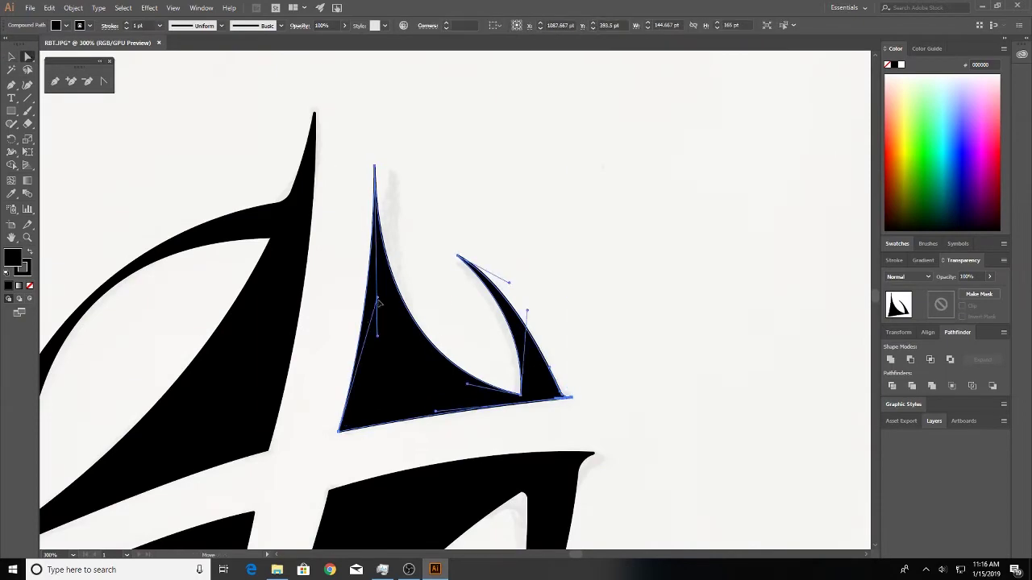
{"action": "key", "text": "Delete"}
{"action": "key", "text": "ctrl+z"}
{"action": "key", "text": "ctrl+shift+a"}
{"action": "scroll", "coordinate": [479, 214], "scroll_direction": "down", "scroll_amount": 3}
{"action": "scroll", "coordinate": [479, 214], "scroll_direction": "left", "scroll_amount": 2}
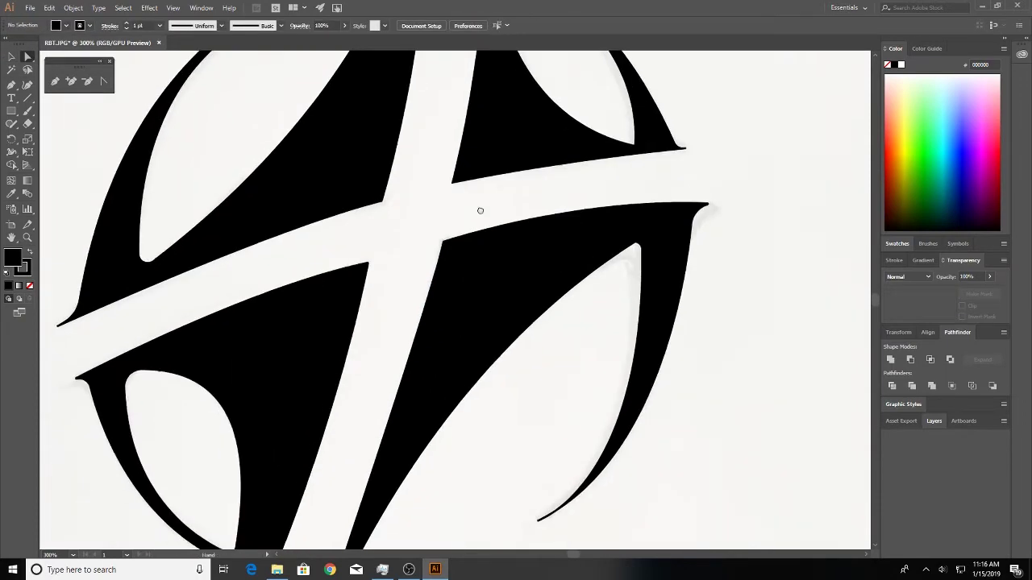
Step: Undo the last anchor edit on the emblem and clear the selection
{"action": "scroll", "coordinate": [516, 346], "scroll_direction": "down", "scroll_amount": 4}
{"action": "scroll", "coordinate": [460, 384], "scroll_direction": "up", "scroll_amount": 3}
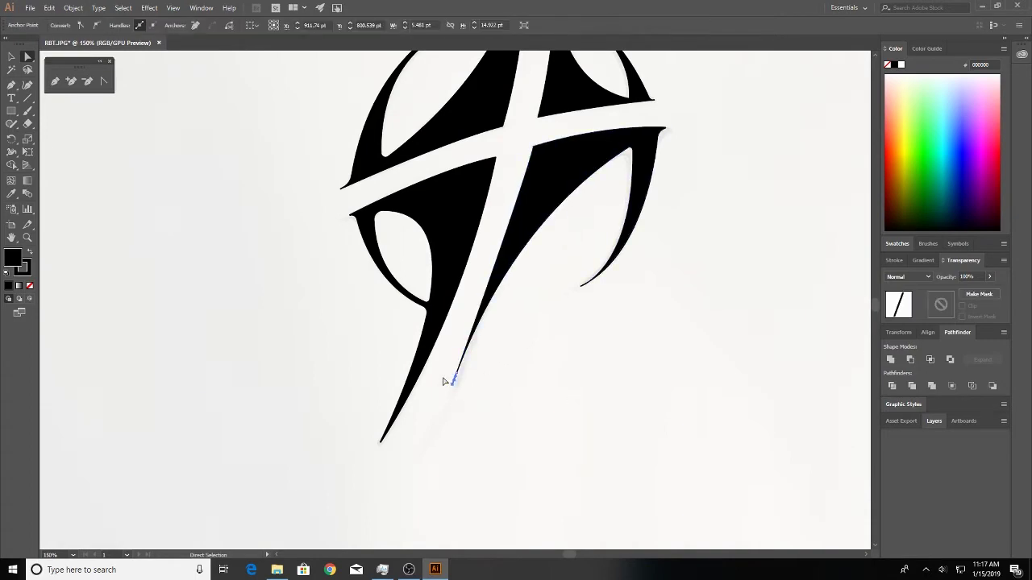
{"action": "scroll", "coordinate": [447, 380], "scroll_direction": "down", "scroll_amount": 3}
{"action": "scroll", "coordinate": [533, 359], "scroll_direction": "up", "scroll_amount": 2}
{"action": "key", "text": "ctrl+z"}
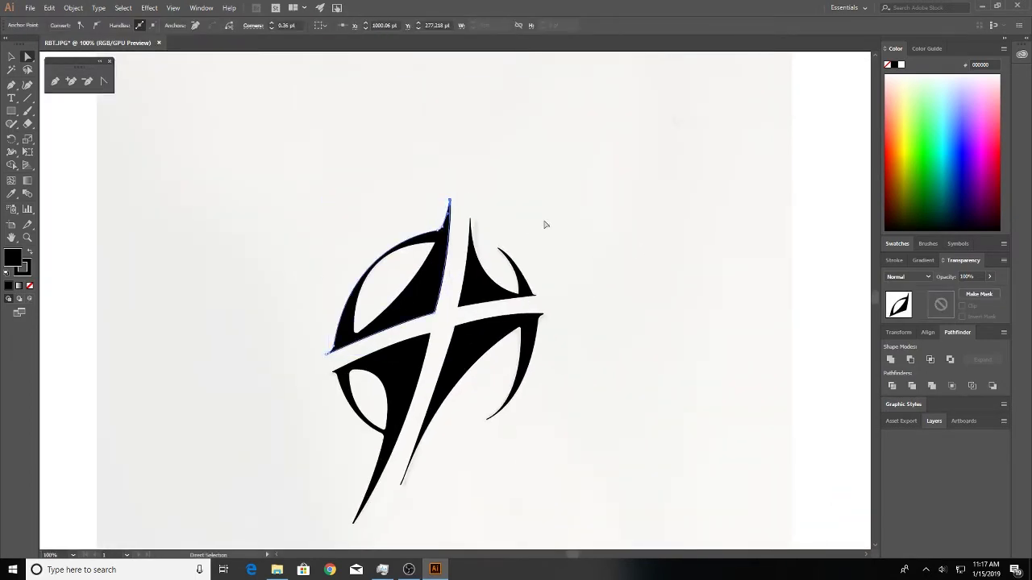
{"action": "left_click", "coordinate": [613, 210]}
Step: Refine the tip anchors of the lower-right shape's outer arc and deselect the shape
{"action": "scroll", "coordinate": [548, 166], "scroll_direction": "down", "scroll_amount": 1}
{"action": "scroll", "coordinate": [594, 242], "scroll_direction": "down", "scroll_amount": 2}
{"action": "scroll", "coordinate": [594, 242], "scroll_direction": "up", "scroll_amount": 2}
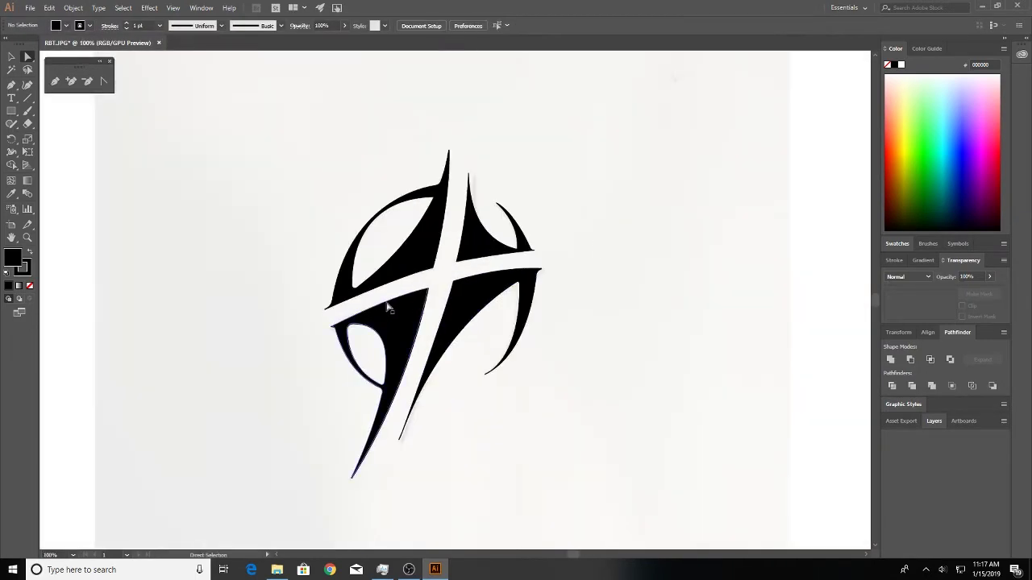
{"action": "key", "text": "ctrl+plus"}
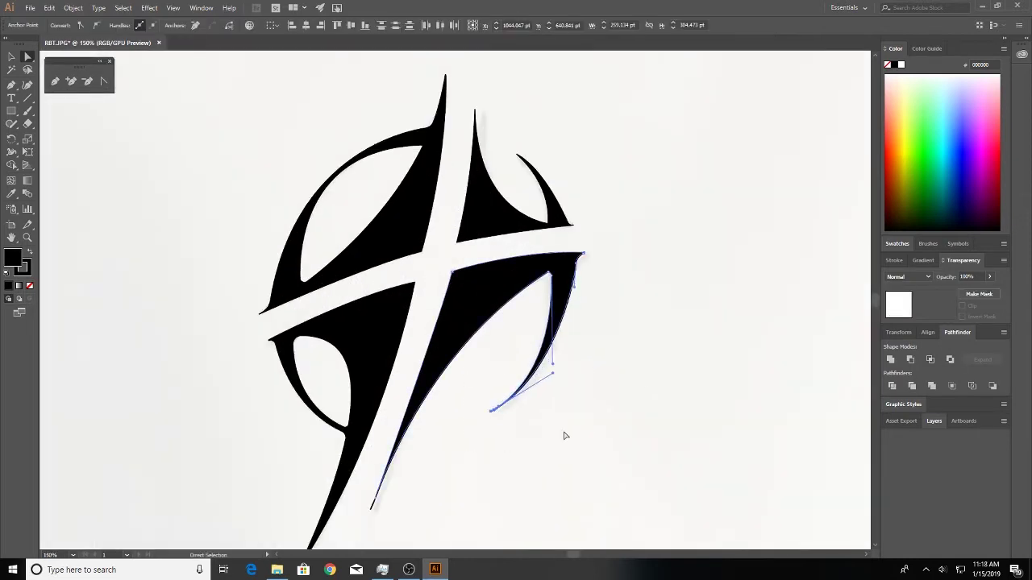
{"action": "key", "text": "ctrl+minus"}
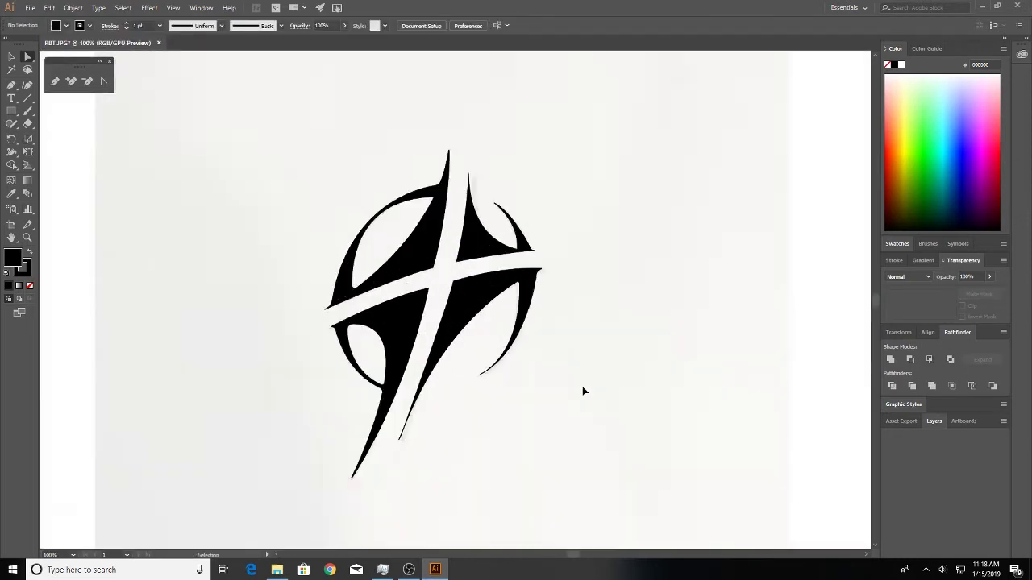
{"action": "key", "text": "ctrl+plus"}
{"action": "left_click_drag", "start_coordinate": [582, 386], "coordinate": [425, 483]}
{"action": "left_click", "coordinate": [516, 494]}
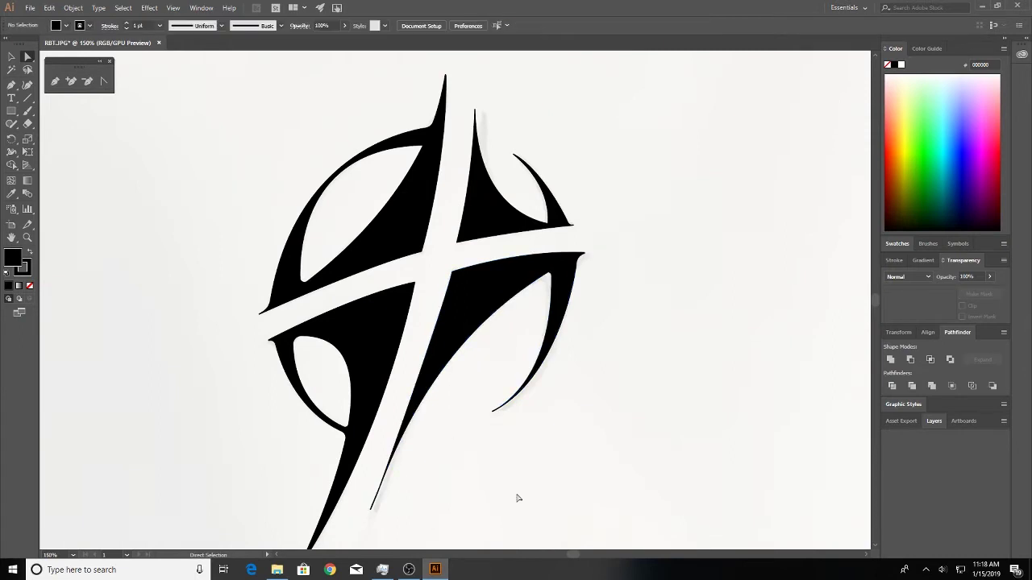
{"action": "scroll", "coordinate": [460, 476], "scroll_direction": "down", "scroll_amount": 1}
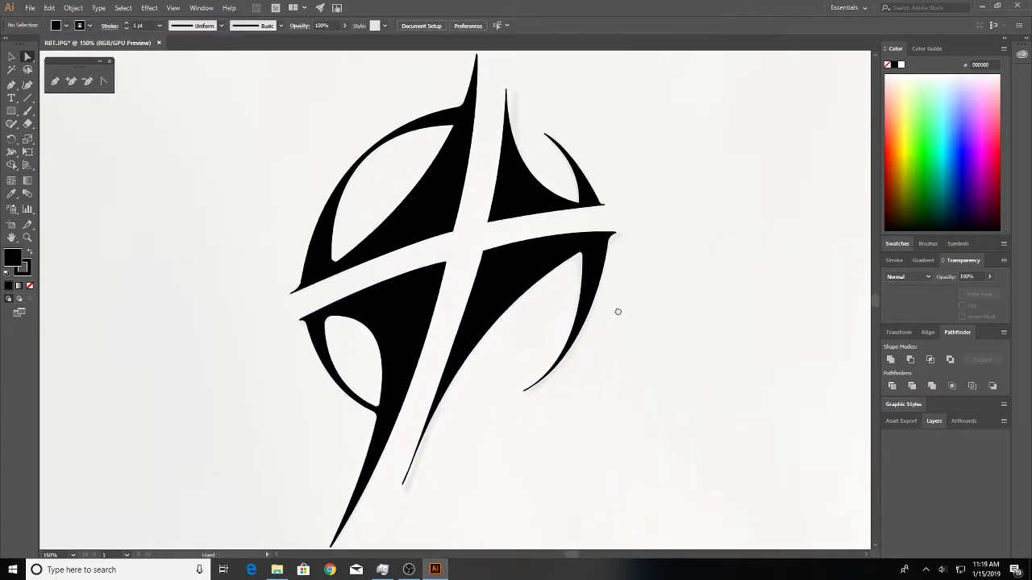
Step: Remove the stroke from all the artwork, leaving only the fills, and clear the selection
{"action": "key", "text": "ctrl+minus"}
{"action": "key", "text": "ctrl+a"}
{"action": "left_click", "coordinate": [30, 286]}
{"action": "key", "text": "ctrl+shift+a"}
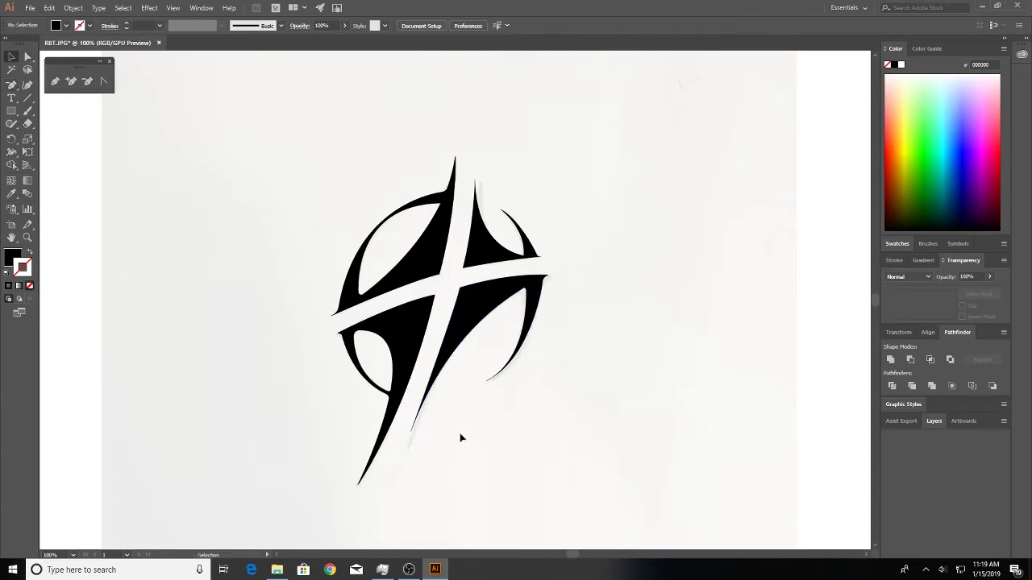
Step: Scale down the reference sketch photo and move it to the artboard's upper-right corner, away from the emblem
{"action": "key", "text": "ctrl+minus"}
{"action": "key", "text": "ctrl+minus"}
{"action": "left_click", "coordinate": [502, 368]}
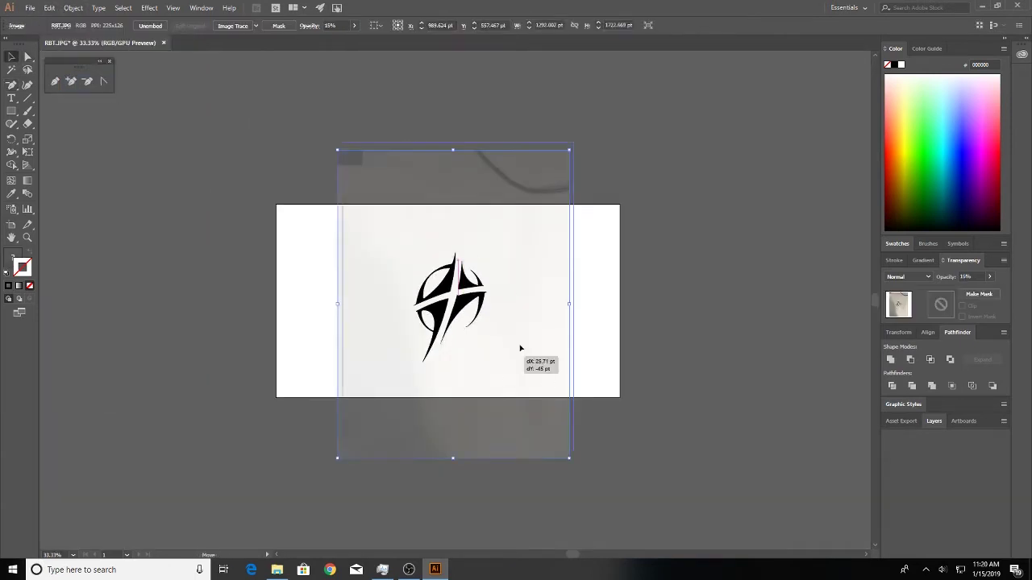
{"action": "key", "text": "Delete"}
{"action": "key", "text": "ctrl+a"}
{"action": "key", "text": "ctrl+shift+a"}
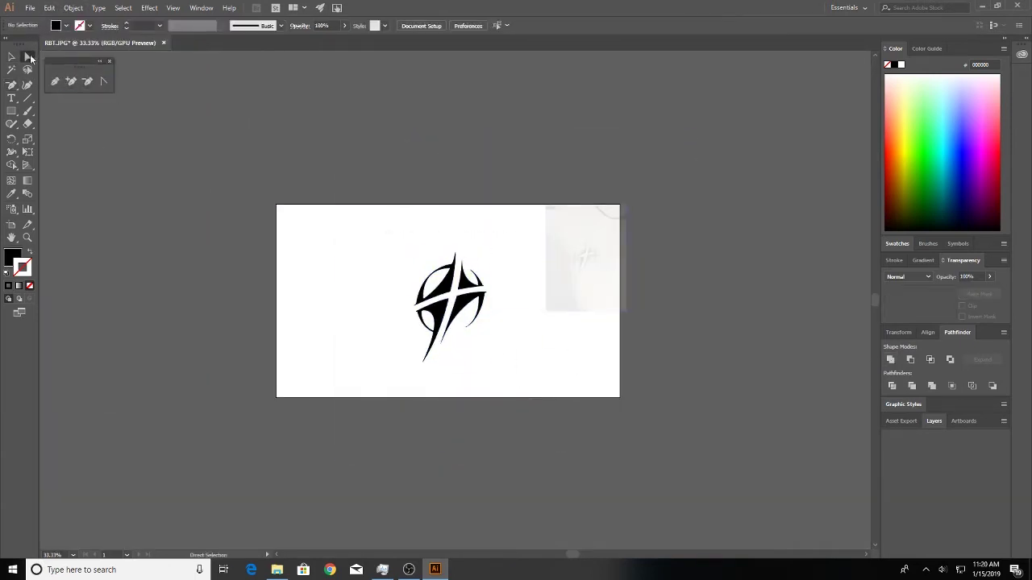
Step: Recolor the emblem's upper-left shape red, the upper-right shape green and the lower-left shape blue
{"action": "left_click", "coordinate": [28, 57]}
{"action": "key", "text": "ctrl+plus"}
{"action": "key", "text": "ctrl+plus"}
{"action": "left_click", "coordinate": [412, 266]}
{"action": "left_click", "coordinate": [896, 260]}
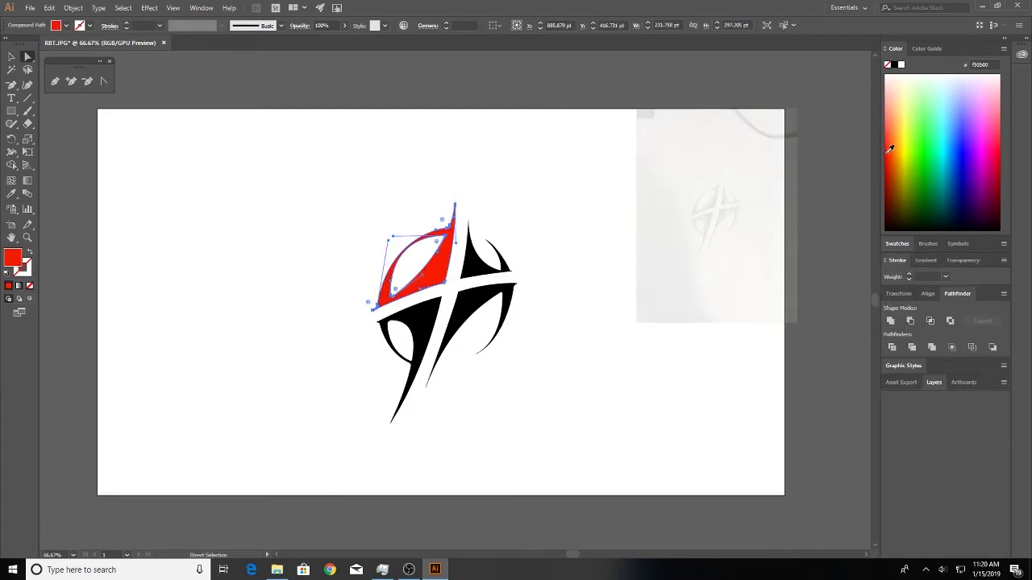
{"action": "left_click", "coordinate": [964, 146]}
Step: Fill the lower-right shape with yellow and shift it to golden orange, ffc103
{"action": "left_click", "coordinate": [498, 332]}
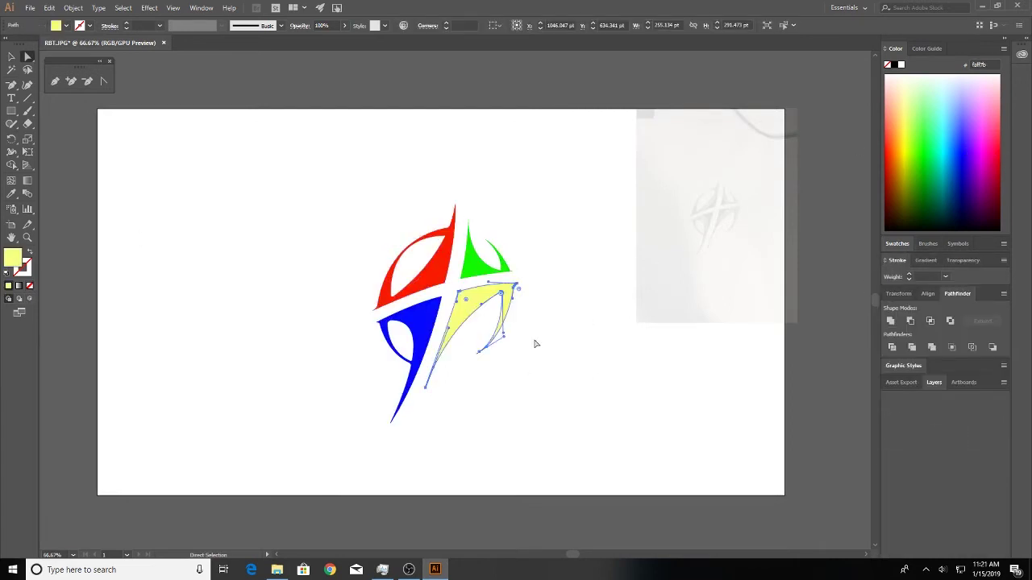
{"action": "left_click", "coordinate": [490, 318]}
{"action": "left_click", "coordinate": [909, 156]}
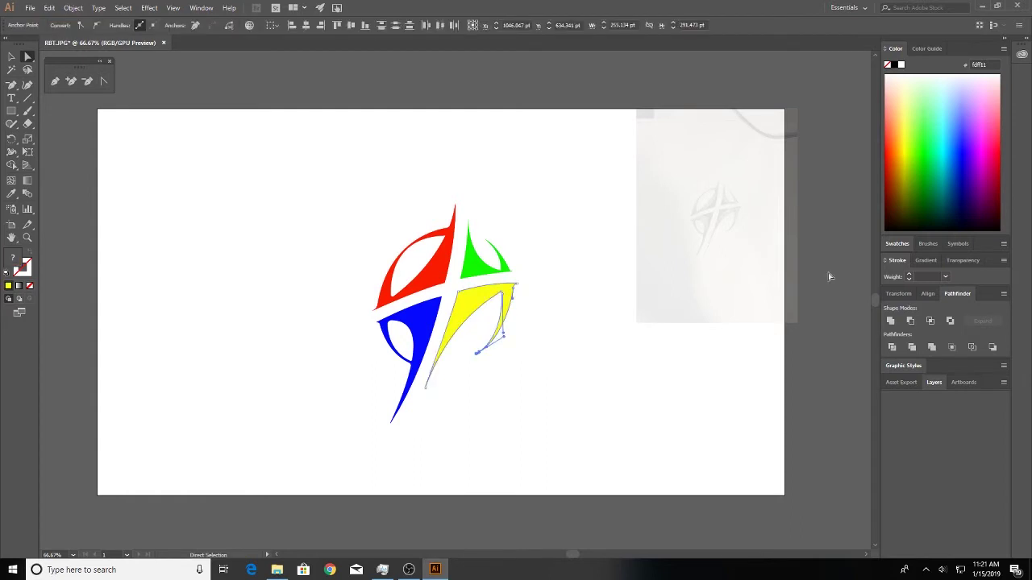
{"action": "left_click", "coordinate": [266, 185]}
{"action": "left_click", "coordinate": [463, 306]}
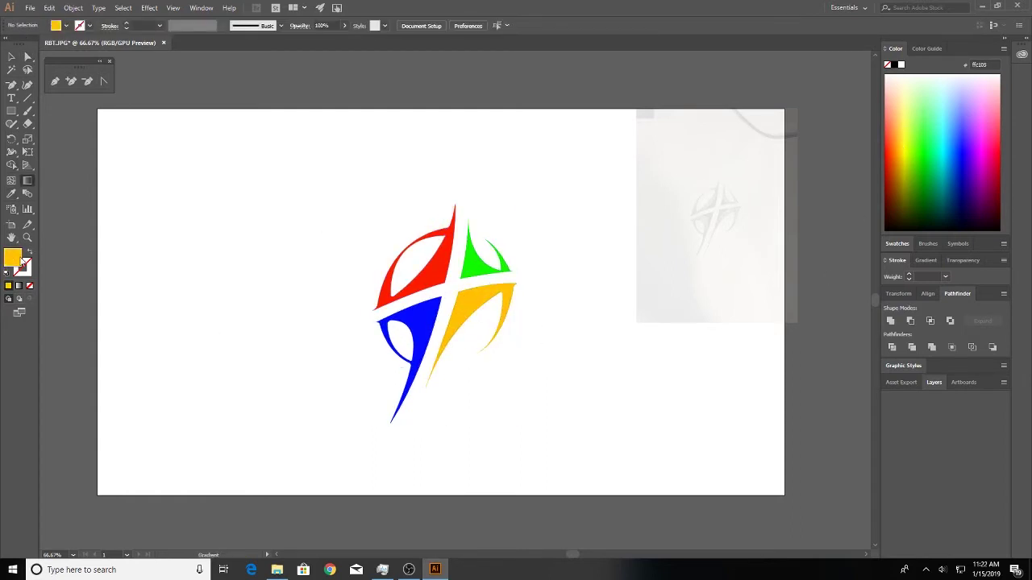
Step: Apply a linear white-to-black gradient to the upper-left shape
{"action": "left_click", "coordinate": [27, 56]}
{"action": "left_click", "coordinate": [415, 258]}
{"action": "left_click", "coordinate": [926, 260]}
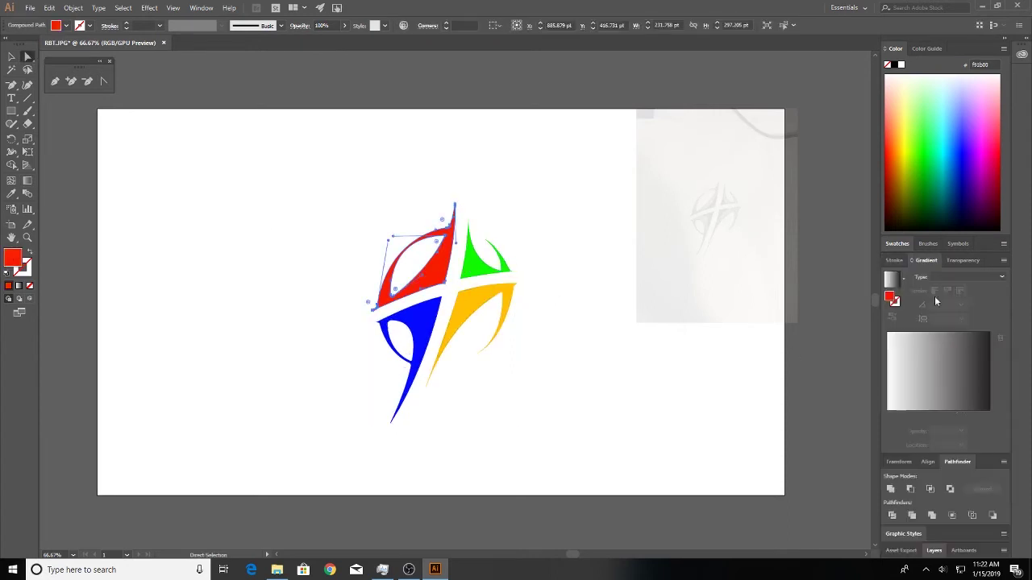
{"action": "double_click", "coordinate": [990, 414]}
{"action": "left_click", "coordinate": [851, 454]}
{"action": "left_click", "coordinate": [945, 398]}
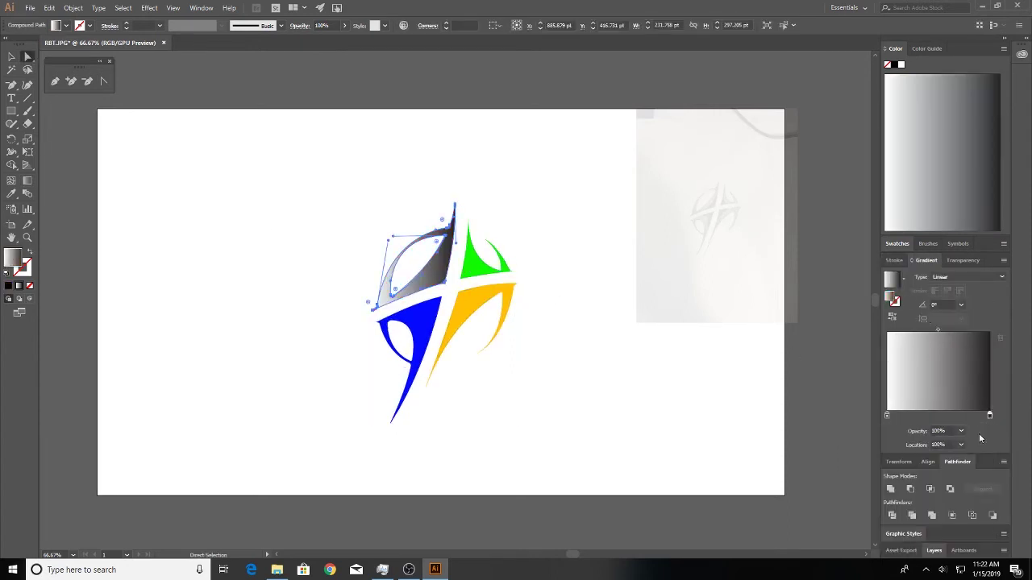
Step: Try to recolor the upper-left shape's gradient stops through the color picker
{"action": "double_click", "coordinate": [990, 414]}
{"action": "double_click", "coordinate": [830, 330]}
{"action": "left_click", "coordinate": [645, 161]}
{"action": "left_click", "coordinate": [856, 145]}
{"action": "left_click", "coordinate": [887, 416]}
{"action": "left_click", "coordinate": [423, 258]}
{"action": "double_click", "coordinate": [890, 298]}
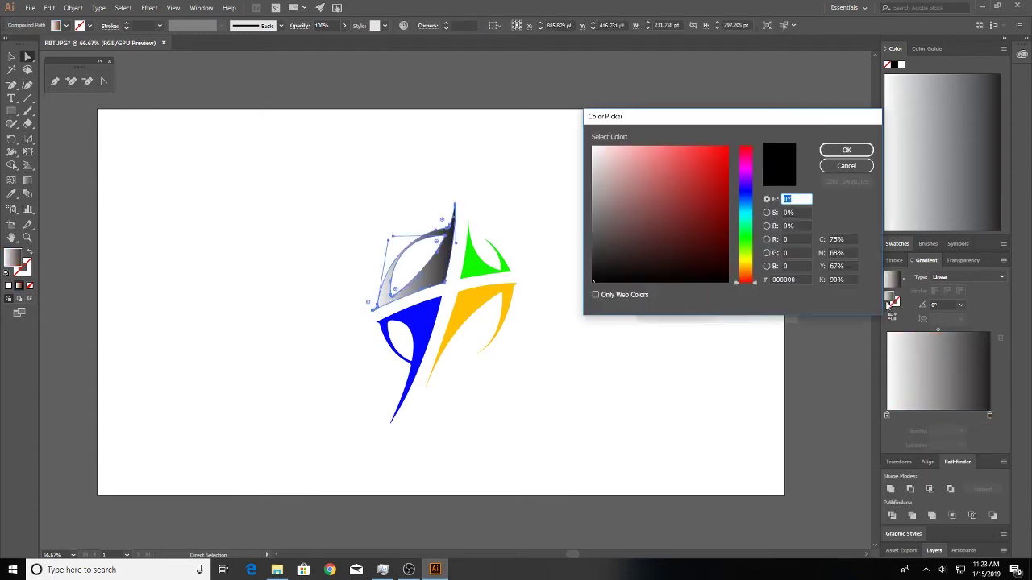
{"action": "left_click", "coordinate": [846, 148]}
Step: Try to recolor the gradient's dark end stop using the Color Guide's harmony rules, and deselect the shape
{"action": "left_click", "coordinate": [988, 414]}
{"action": "left_click", "coordinate": [927, 48]}
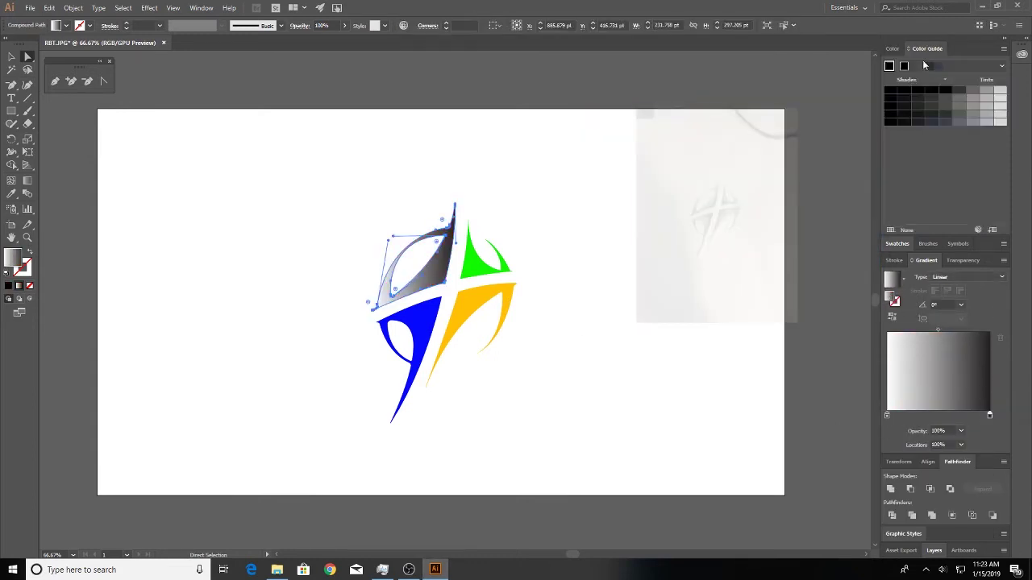
{"action": "left_click", "coordinate": [1001, 66]}
{"action": "left_click", "coordinate": [943, 146]}
{"action": "left_click", "coordinate": [494, 377]}
Step: Undo the gradient and color changes until all four emblem shapes are solid black
{"action": "key", "text": "ctrl+z"}
{"action": "key", "text": "ctrl+z"}
{"action": "key", "text": "ctrl+z"}
{"action": "key", "text": "ctrl+z"}
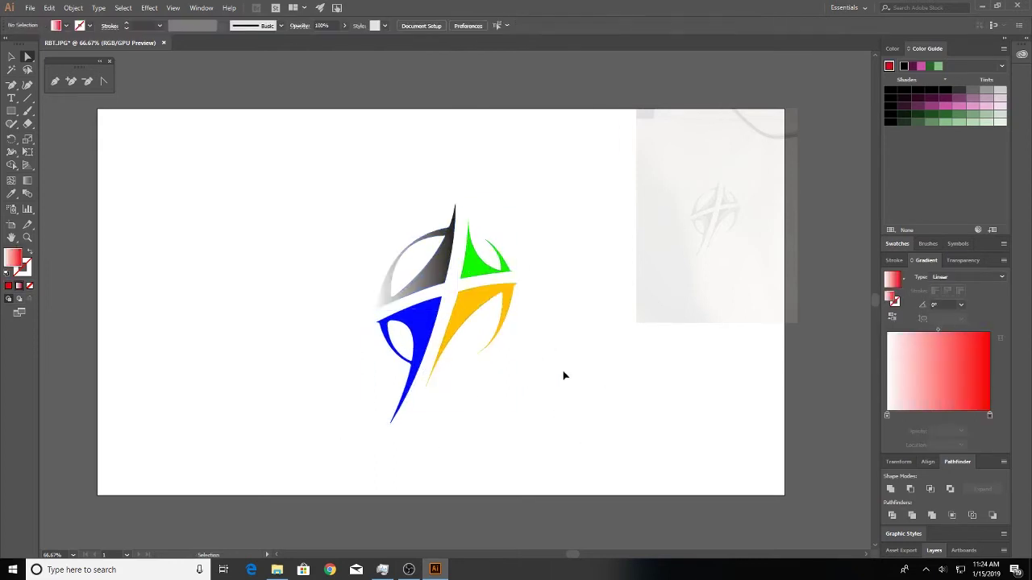
{"action": "key", "text": "ctrl+z"}
{"action": "key", "text": "ctrl+z"}
{"action": "key", "text": "ctrl+z"}
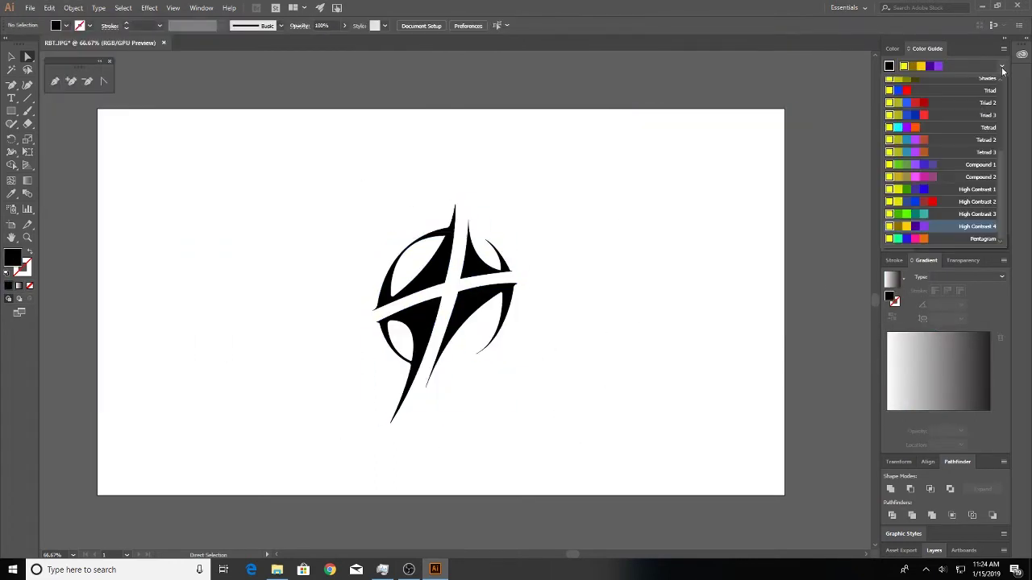
{"action": "left_click", "coordinate": [893, 299]}
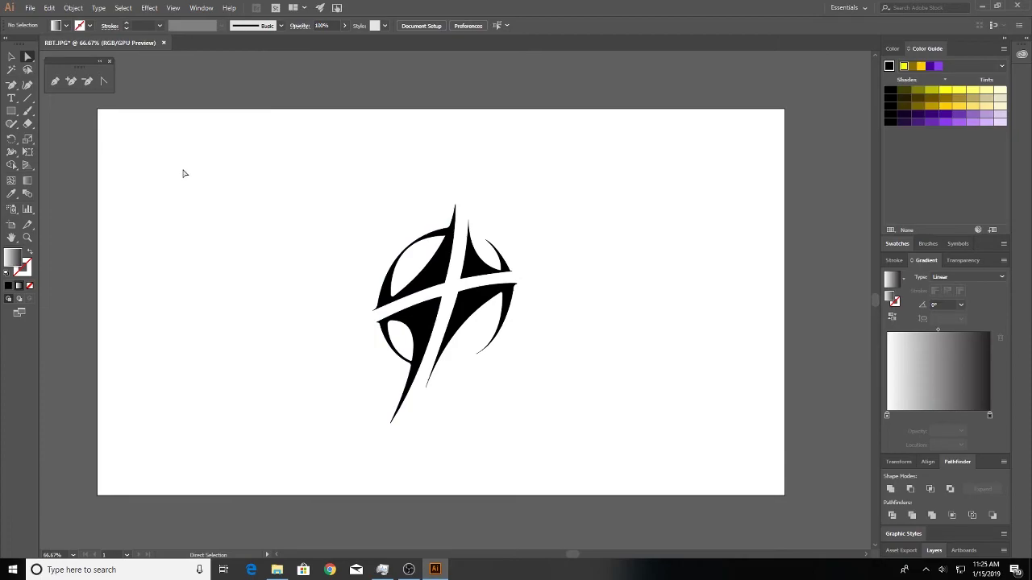
Step: Save the document as RBT in Adobe Illustrator format in the Ai Files folder on the Desktop
{"action": "key", "text": "ctrl+shift+s"}
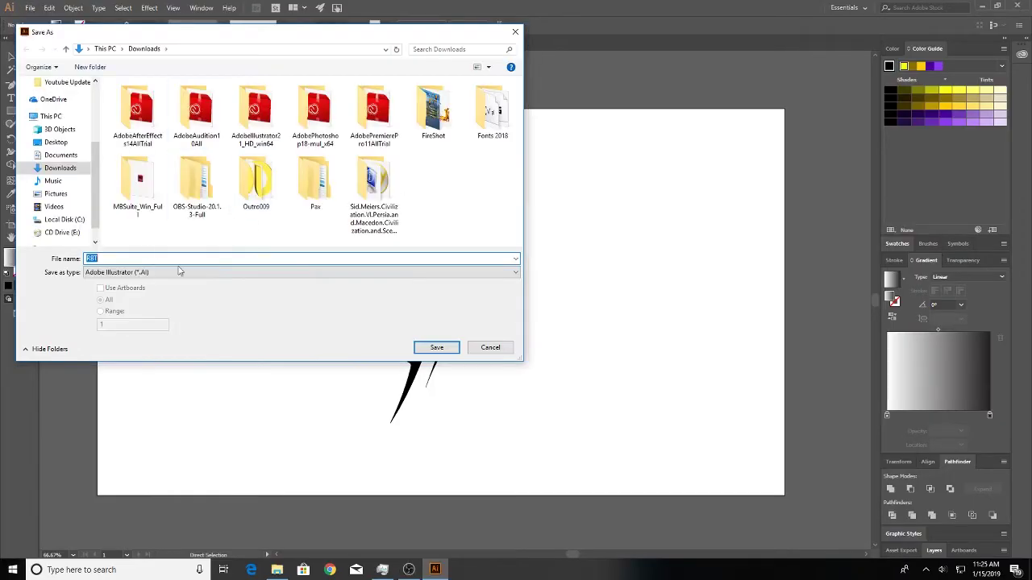
{"action": "scroll", "coordinate": [49, 92], "scroll_direction": "up", "scroll_amount": 3}
{"action": "left_click", "coordinate": [48, 92]}
{"action": "left_click", "coordinate": [435, 347]}
{"action": "key", "text": "Return"}
Step: Start exporting the artwork and choose Photoshop (*.PSD) as the file format
{"action": "left_click", "coordinate": [30, 7]}
{"action": "left_click", "coordinate": [212, 209]}
{"action": "left_click", "coordinate": [202, 274]}
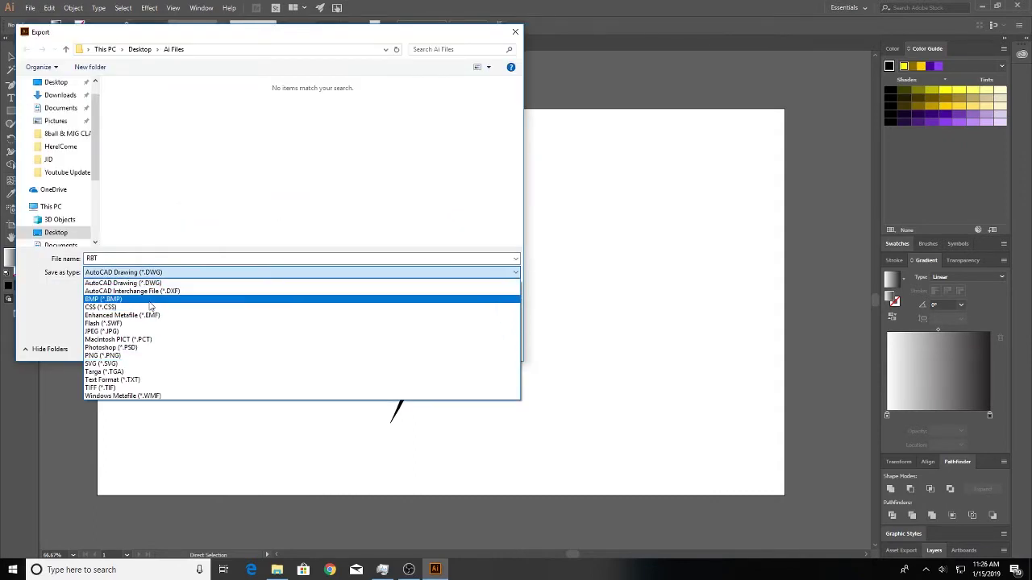
{"action": "left_click", "coordinate": [147, 351]}
Step: Export RBT into a new RBT folder inside the Desktop's Compendium folder, using RGB at High (300 ppi)
{"action": "scroll", "coordinate": [49, 92], "scroll_direction": "up", "scroll_amount": 1}
{"action": "left_click", "coordinate": [46, 100]}
{"action": "double_click", "coordinate": [153, 140]}
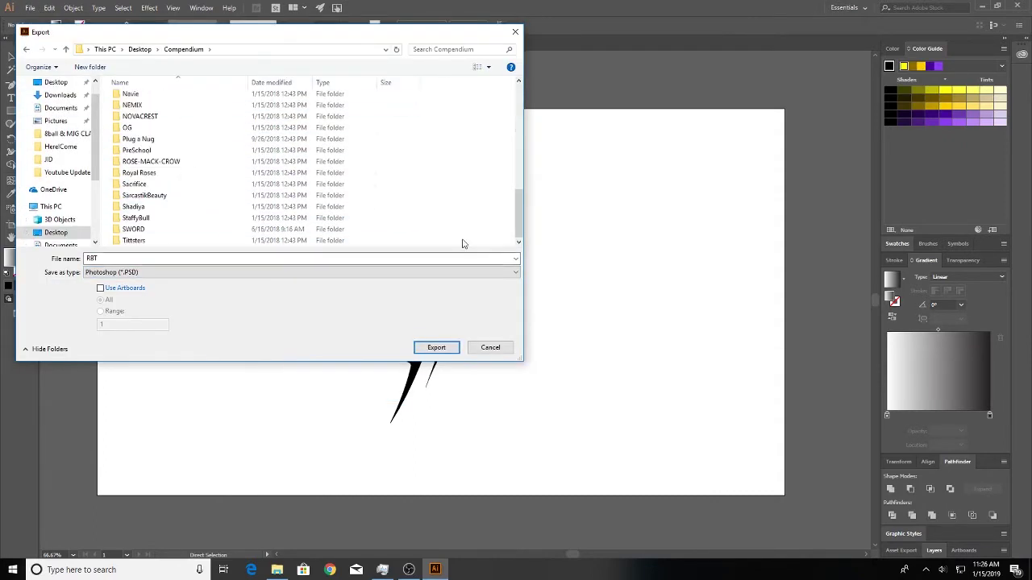
{"action": "key", "text": "ctrl+shift+n"}
{"action": "left_click", "coordinate": [420, 345]}
{"action": "left_click", "coordinate": [421, 345]}
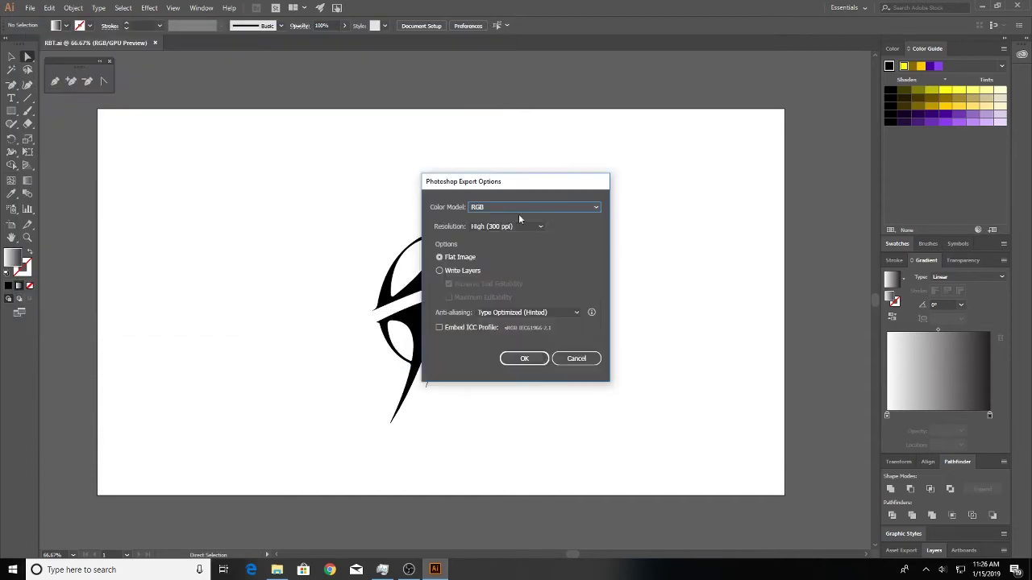
{"action": "left_click", "coordinate": [522, 357]}
Step: Export the emblem again as an RBT file in PNG format into Compendium's RBT folder
{"action": "left_click", "coordinate": [30, 8]}
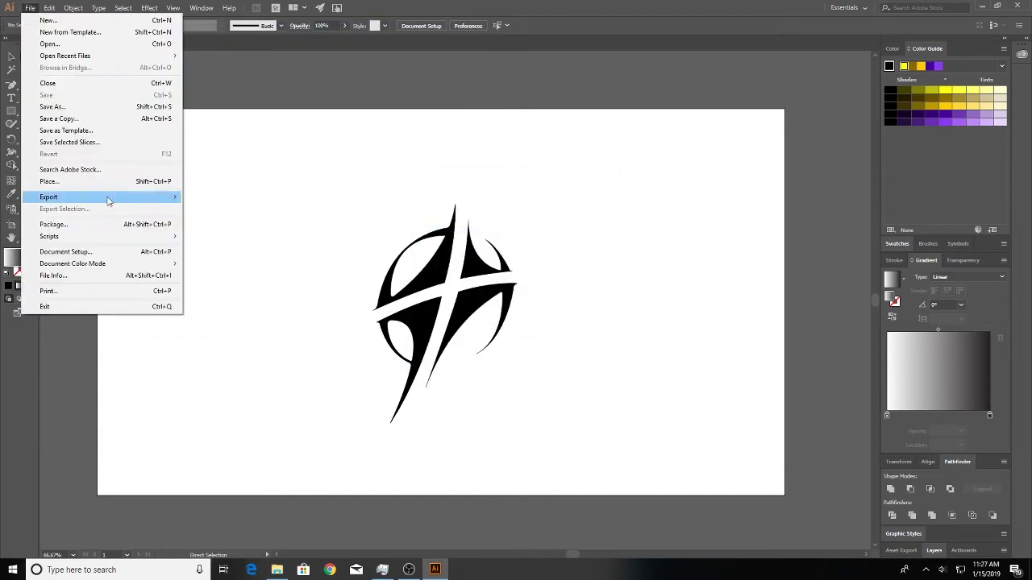
{"action": "left_click", "coordinate": [212, 209]}
{"action": "left_click", "coordinate": [175, 272]}
{"action": "left_click", "coordinate": [161, 345]}
{"action": "left_click", "coordinate": [140, 49]}
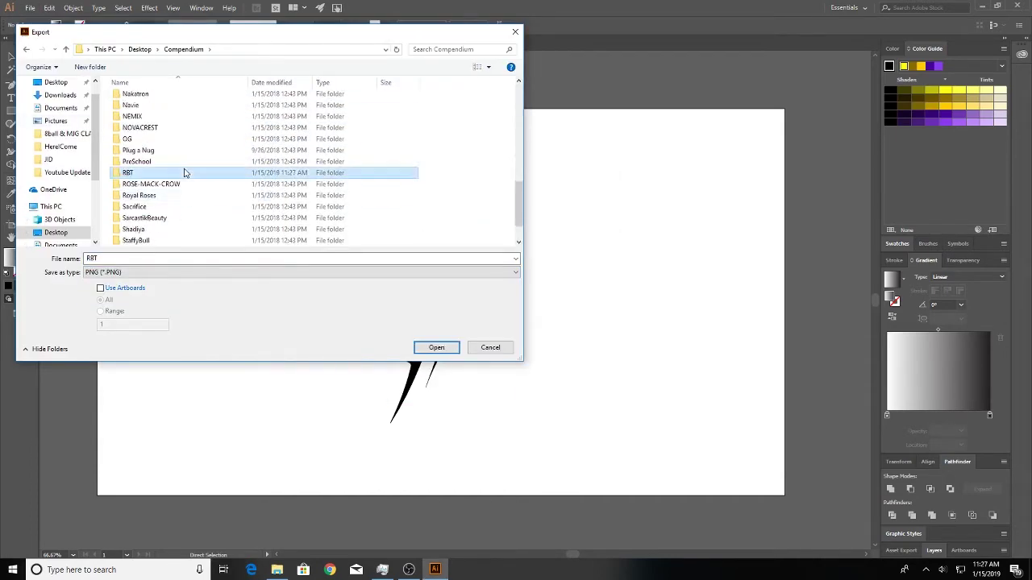
{"action": "left_click", "coordinate": [437, 348]}
{"action": "key", "text": "Return"}
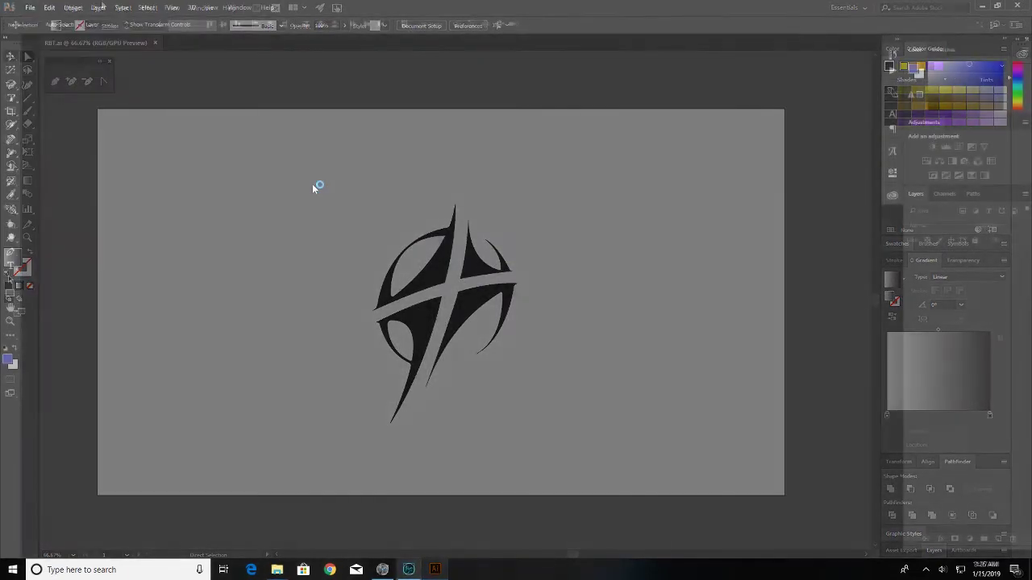
Step: In Photoshop, create a white 1000 × 1000 pixel RGB document at 300 pixels/inch and open RBT.psd
{"action": "scroll", "coordinate": [312, 318], "scroll_direction": "down", "scroll_amount": 1}
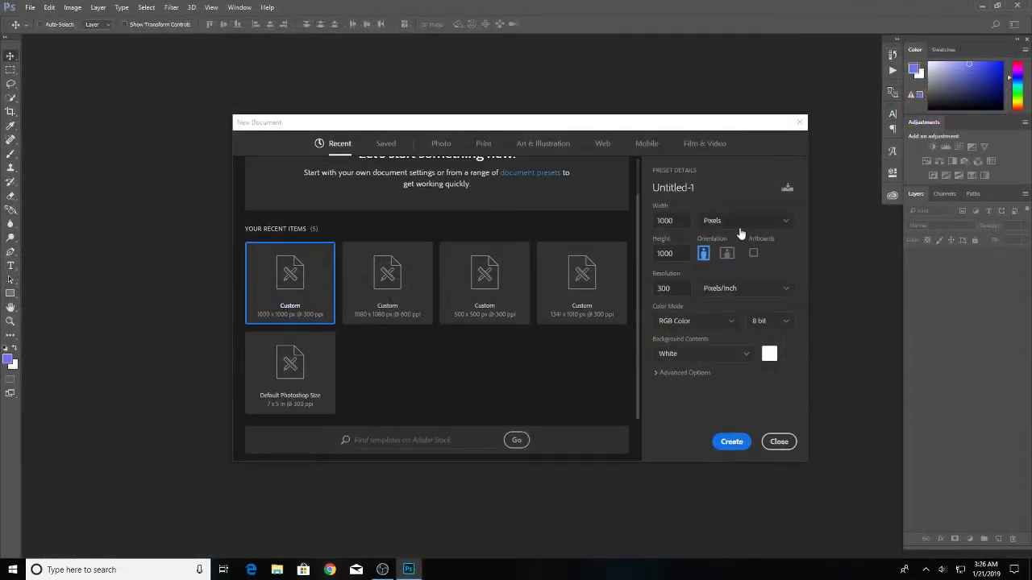
{"action": "left_click", "coordinate": [731, 443]}
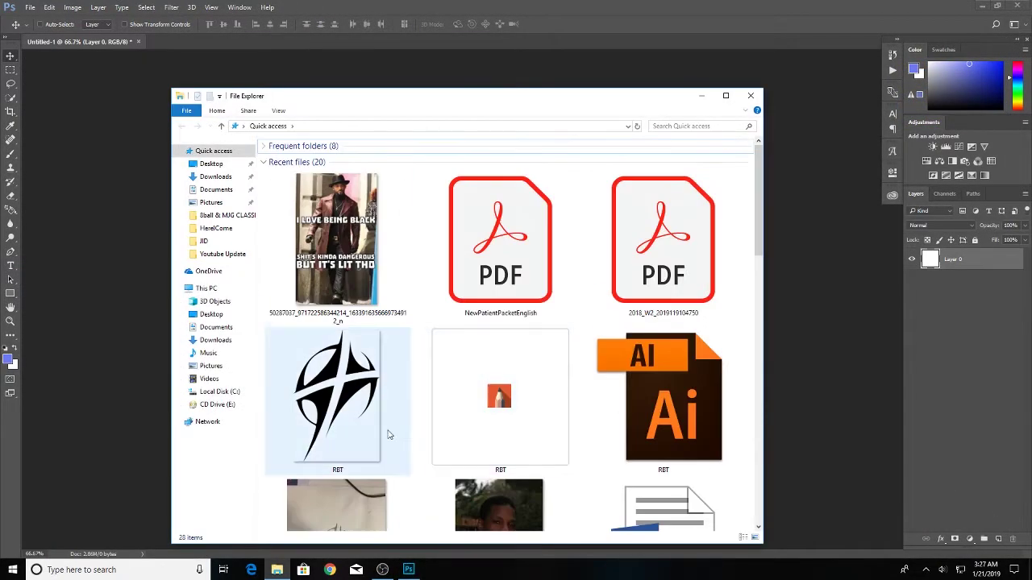
{"action": "right_click", "coordinate": [377, 404]}
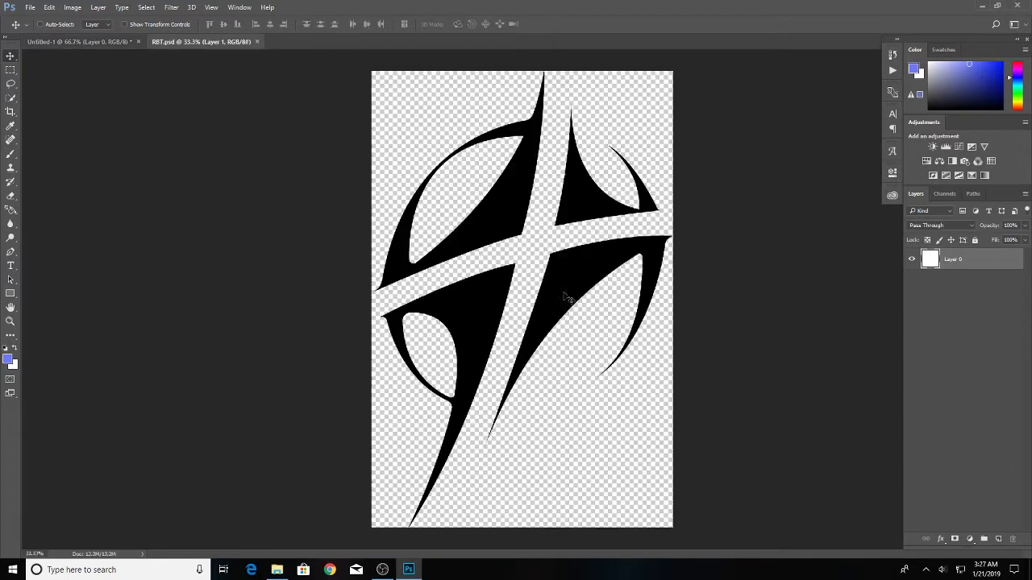
Step: Scale the emblem down with Free Transform and copy its layer group into the new square document
{"action": "left_click_drag", "start_coordinate": [374, 89], "coordinate": [453, 207]}
{"action": "key", "text": "ctrl+t"}
{"action": "key", "text": "Return"}
{"action": "left_click_drag", "start_coordinate": [935, 272], "coordinate": [522, 286]}
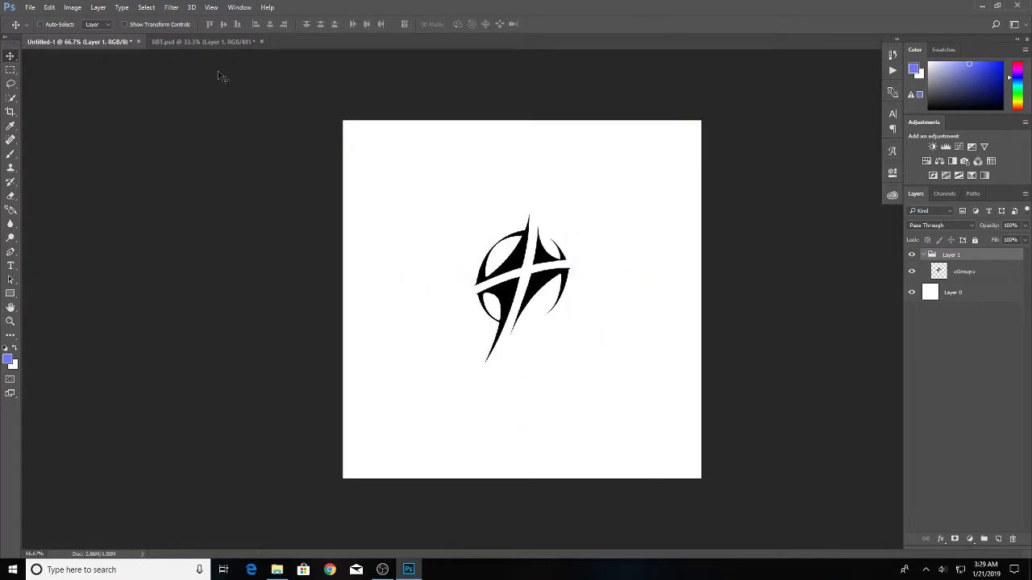
Step: Reopen RBT.psd and bring a larger version of the emblem's layer group into the square document
{"action": "left_click", "coordinate": [205, 42]}
{"action": "left_click", "coordinate": [30, 7]}
{"action": "left_click", "coordinate": [36, 35]}
{"action": "left_click", "coordinate": [191, 208]}
{"action": "double_click", "coordinate": [250, 206]}
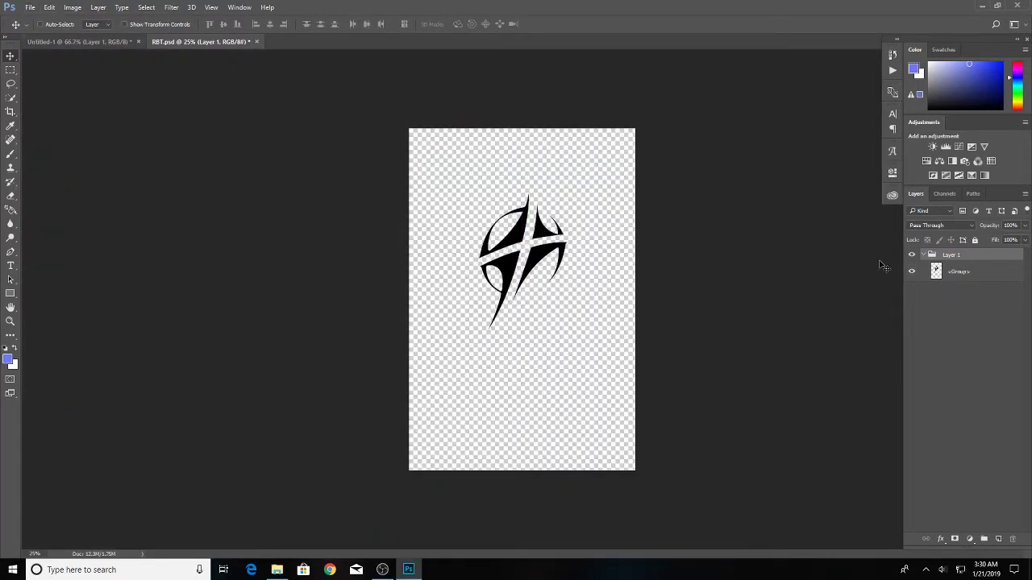
{"action": "left_click_drag", "start_coordinate": [935, 272], "coordinate": [553, 287]}
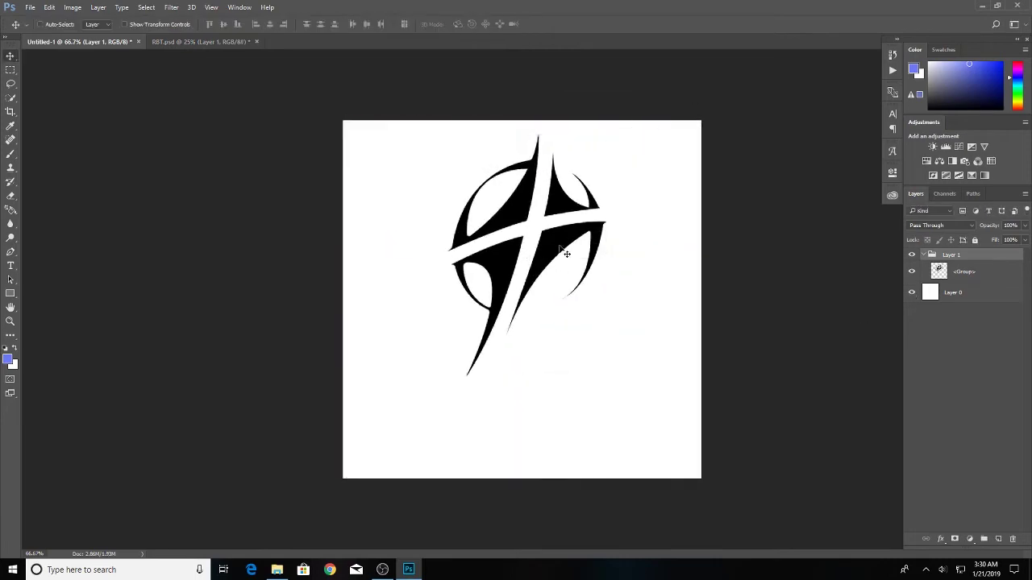
Step: Add a smooth Inner Bevel to the emblem layer with 1000% depth, about 27 px size and 1 px soften
{"action": "left_click", "coordinate": [991, 272]}
{"action": "double_click", "coordinate": [991, 271]}
{"action": "left_click", "coordinate": [23, 129]}
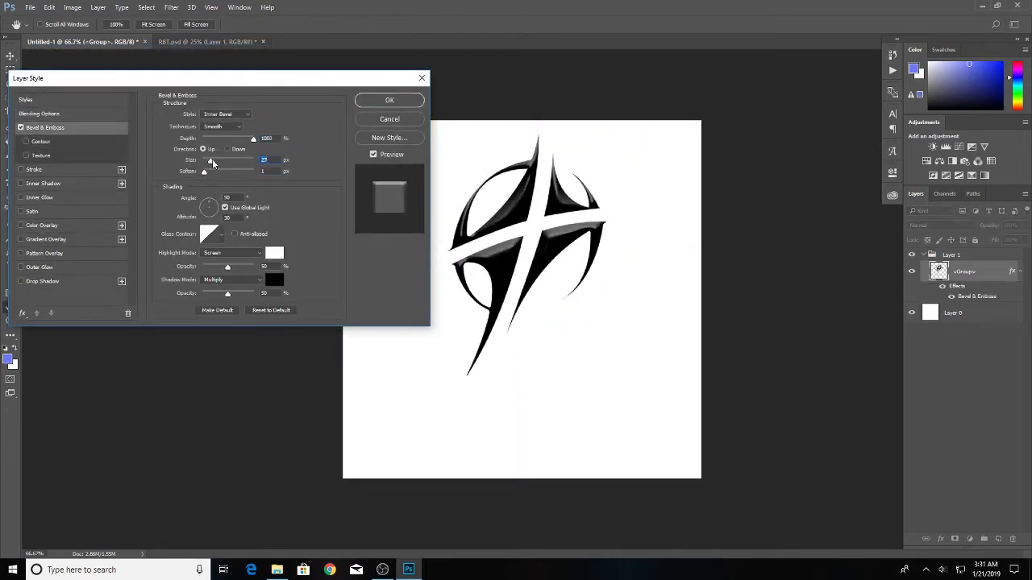
Step: Try a white Inner Glow on the emblem with Normal blending, about 58% opacity and 29 px size
{"action": "left_click", "coordinate": [40, 198]}
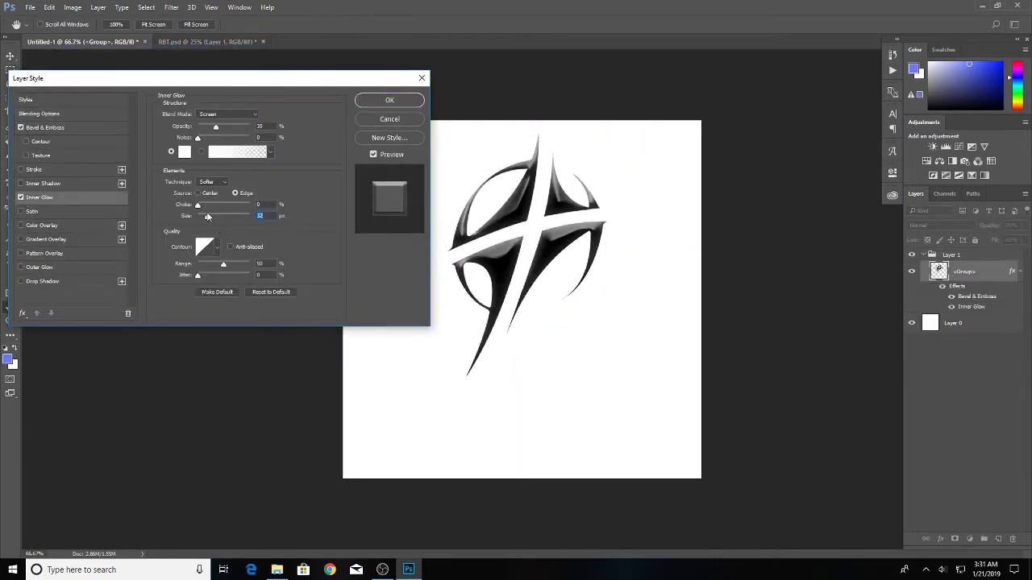
{"action": "left_click_drag", "start_coordinate": [231, 135], "coordinate": [239, 139]}
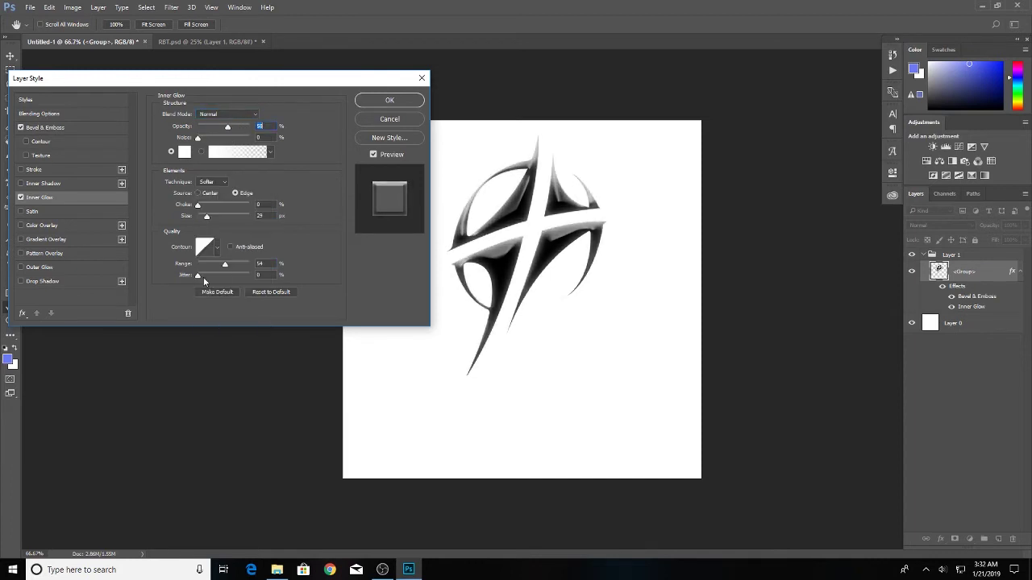
{"action": "left_click", "coordinate": [216, 247]}
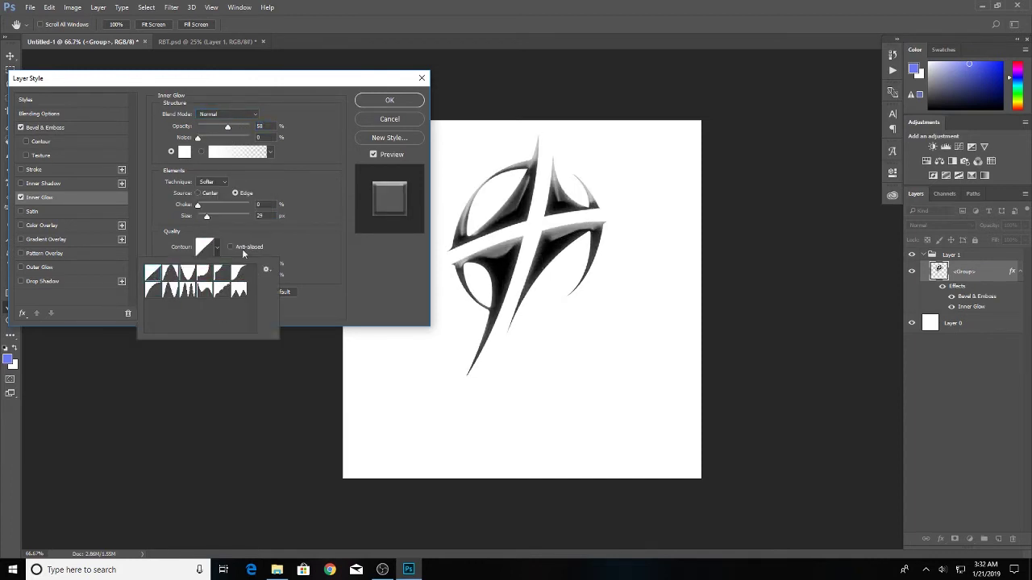
{"action": "left_click", "coordinate": [270, 152]}
{"action": "left_click", "coordinate": [209, 178]}
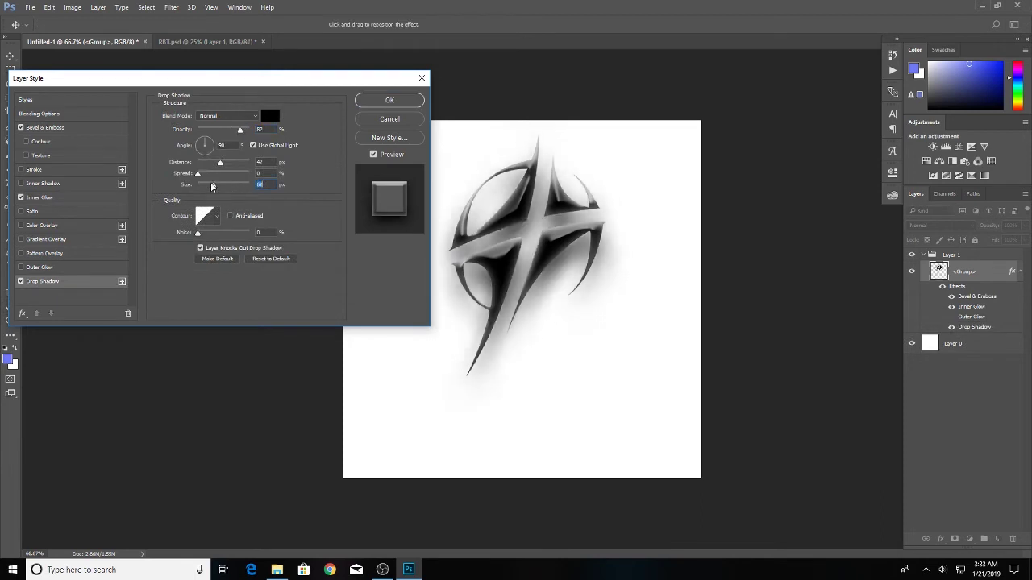
Step: Try a black drop shadow with 73% opacity, 17 px distance and 16 px size, and turn both it and the inner glow off
{"action": "left_click_drag", "start_coordinate": [212, 186], "coordinate": [206, 162]}
{"action": "left_click_drag", "start_coordinate": [239, 130], "coordinate": [235, 130]}
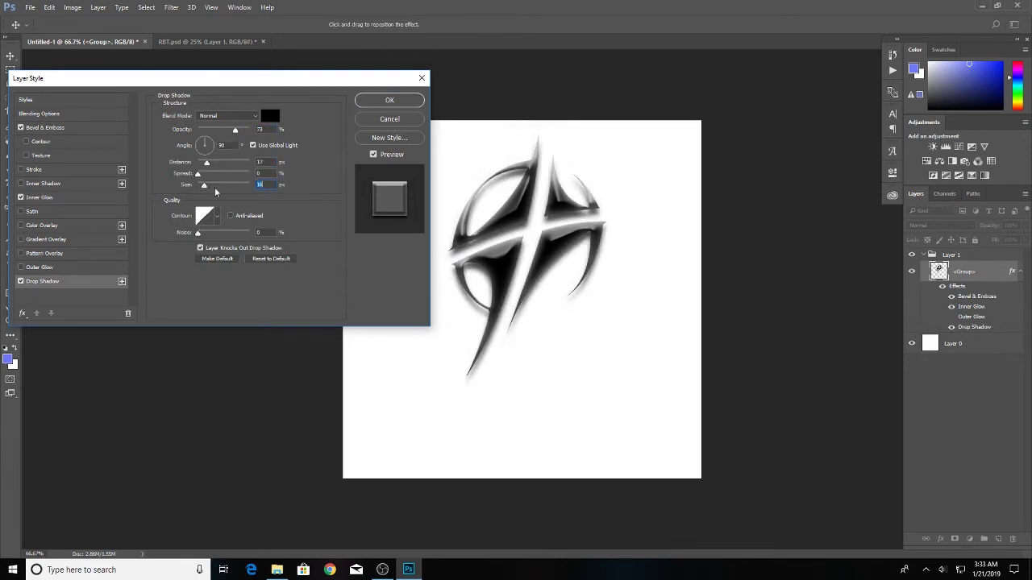
{"action": "left_click", "coordinate": [21, 281]}
{"action": "left_click", "coordinate": [38, 197]}
{"action": "left_click", "coordinate": [42, 183]}
Step: Apply a linear orange-yellow-orange Gradient Overlay at 95° and 133% scale, with the last orange stop at 78%
{"action": "left_click", "coordinate": [25, 240]}
{"action": "left_click", "coordinate": [226, 140]}
{"action": "left_click", "coordinate": [890, 83]}
{"action": "left_click", "coordinate": [929, 226]}
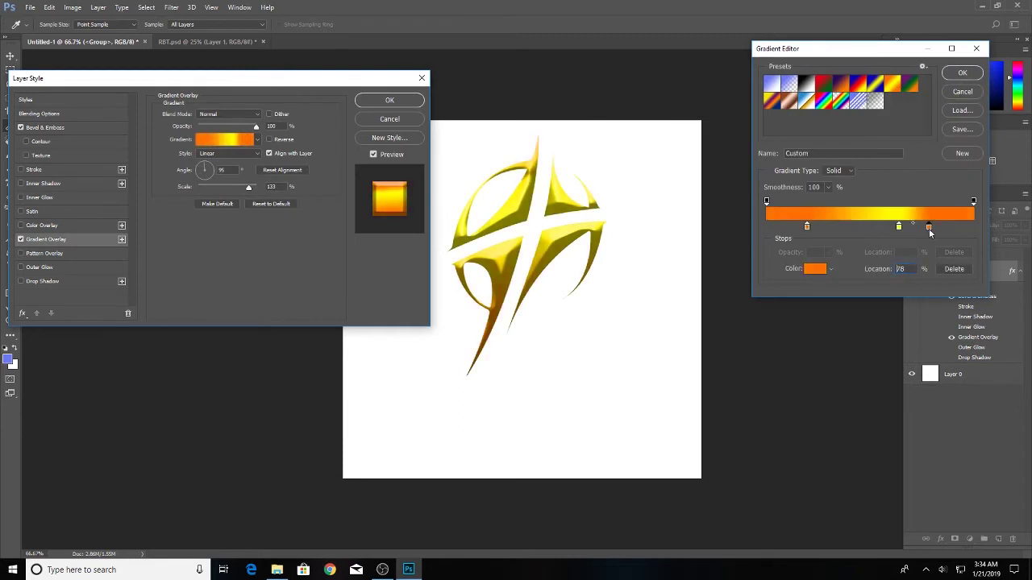
{"action": "key", "text": "Return"}
Step: Adjust the emblem's bevel settings and try a white inside stroke at 91% opacity
{"action": "left_click", "coordinate": [44, 127]}
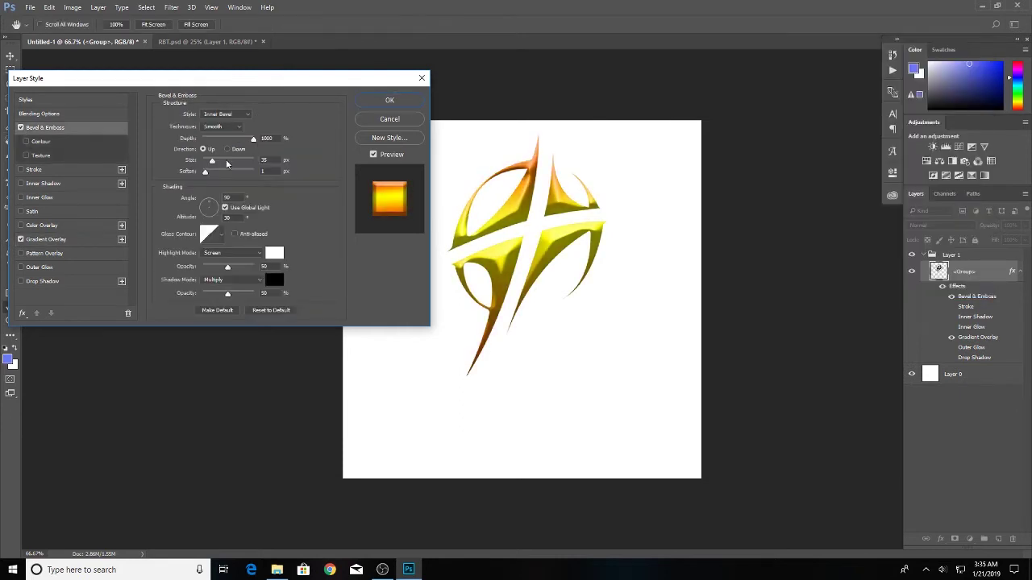
{"action": "left_click", "coordinate": [58, 168]}
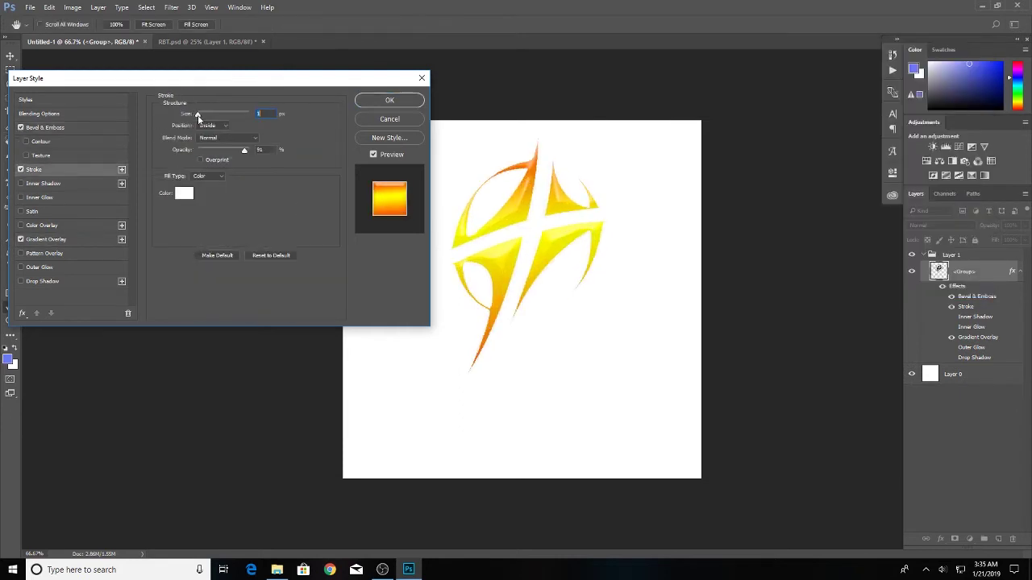
{"action": "left_click", "coordinate": [21, 170]}
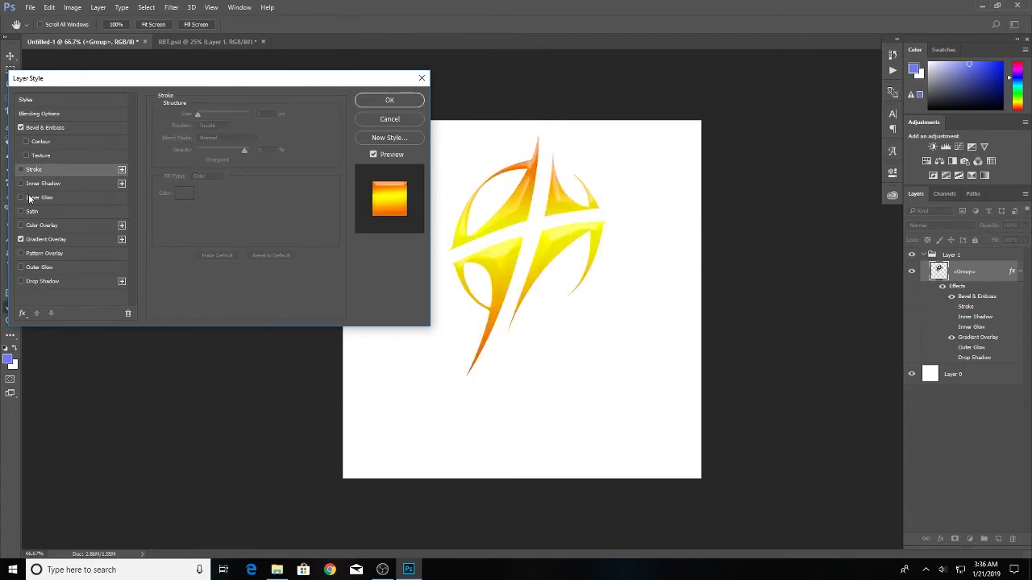
Step: Set the emblem's gradient overlay angle to about 150°, leave Satin off and apply the layer style
{"action": "left_click", "coordinate": [46, 239]}
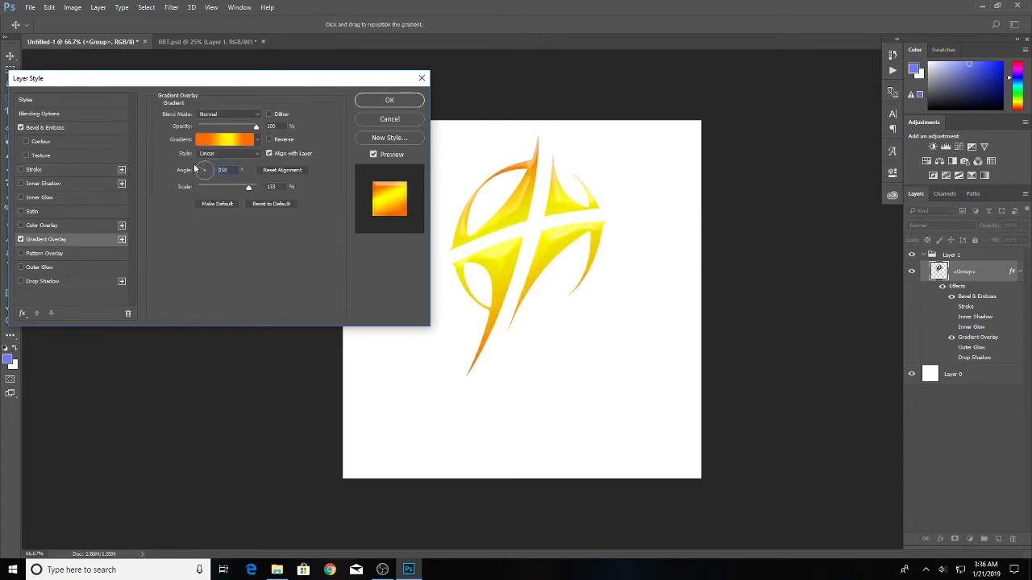
{"action": "left_click", "coordinate": [31, 212]}
{"action": "left_click", "coordinate": [21, 212]}
{"action": "left_click", "coordinate": [389, 100]}
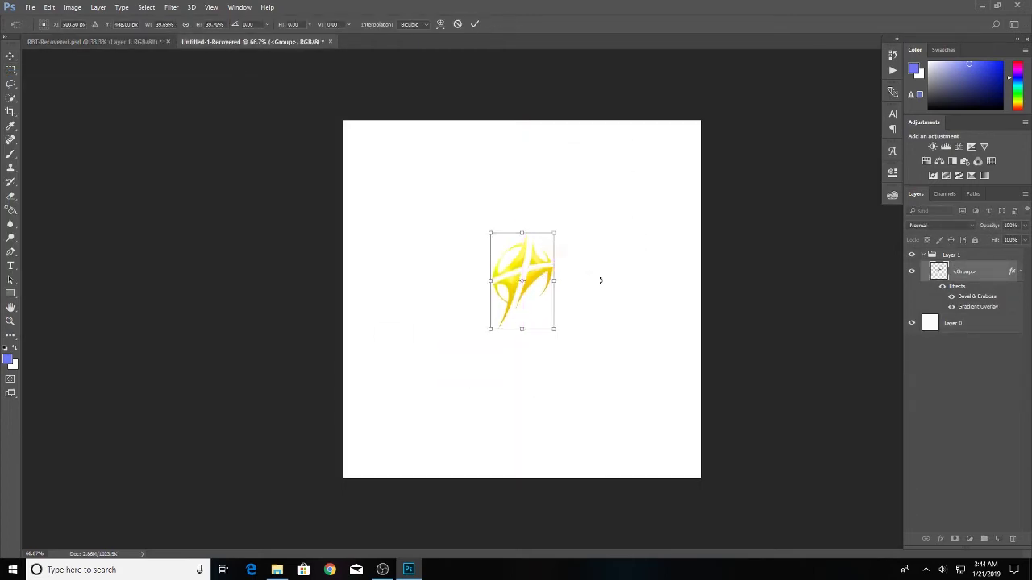
Step: Scale the emblem down with Free Transform and apply the transformation
{"action": "scroll", "coordinate": [600, 280], "scroll_direction": "up", "scroll_amount": 3}
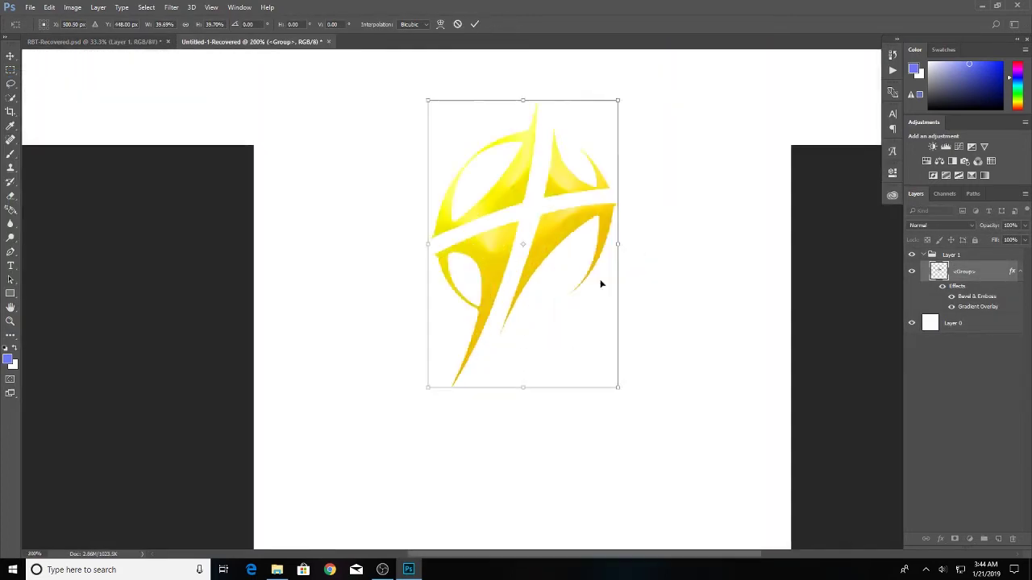
{"action": "scroll", "coordinate": [617, 180], "scroll_direction": "down", "scroll_amount": 3}
{"action": "key", "text": "Return"}
Step: Add the black text "Rhyming" in 12 pt Impact and move it over the emblem's lower tip
{"action": "left_click", "coordinate": [10, 266]}
{"action": "left_click_drag", "start_coordinate": [358, 326], "coordinate": [680, 430]}
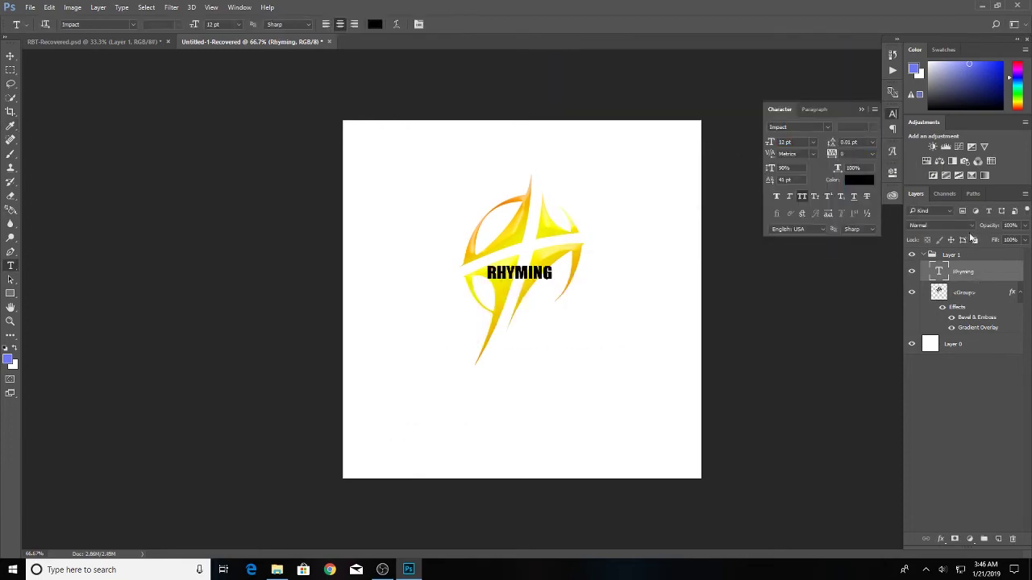
{"action": "left_click_drag", "start_coordinate": [504, 296], "coordinate": [497, 340]}
Step: Set the "Rhyming" text in the Thirthy font at 27 pt and give it a 2 px white outside stroke
{"action": "scroll", "coordinate": [941, 283], "scroll_direction": "down", "scroll_amount": 10}
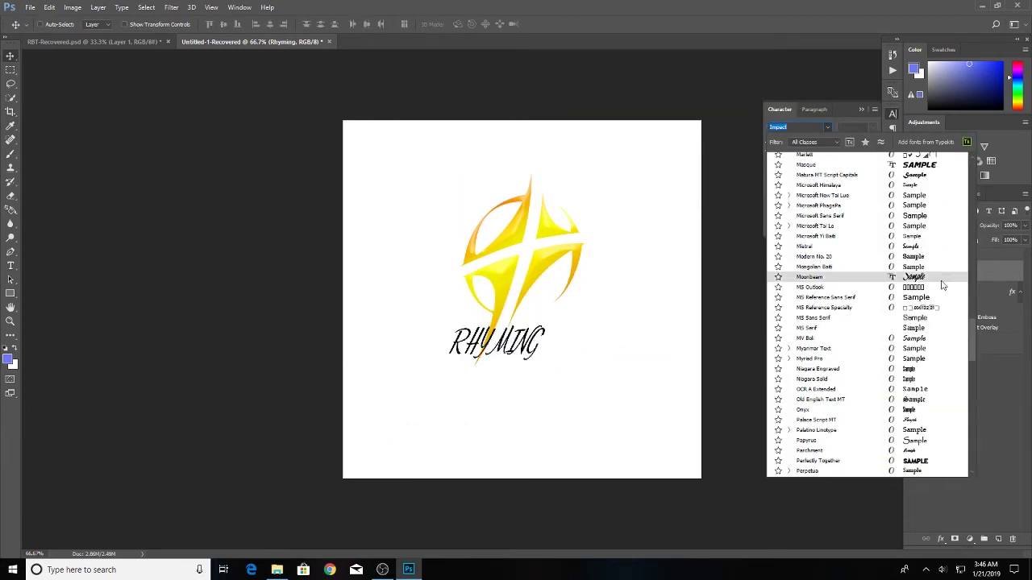
{"action": "left_click", "coordinate": [939, 327]}
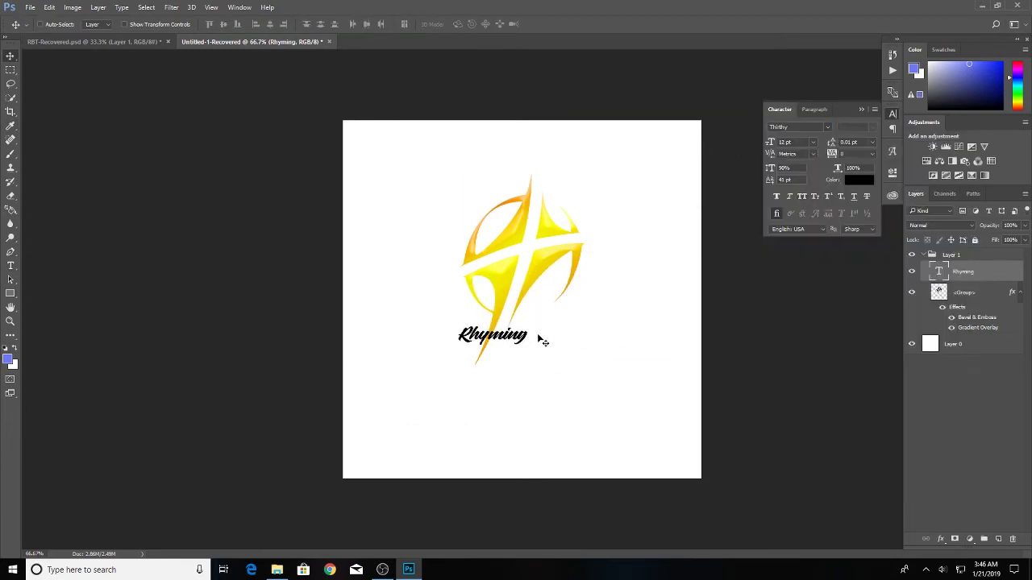
{"action": "left_click_drag", "start_coordinate": [556, 357], "coordinate": [579, 346]}
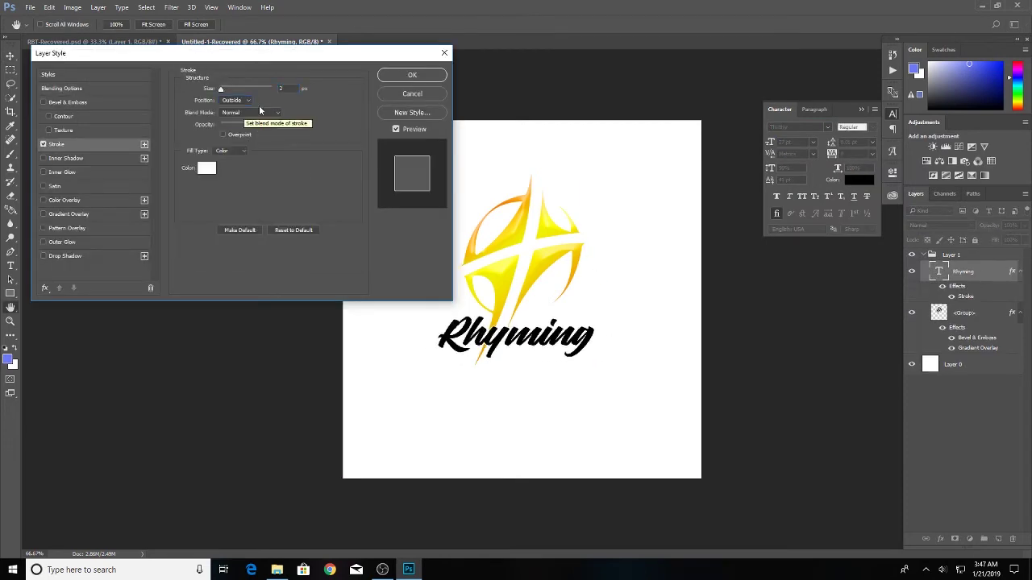
{"action": "left_click", "coordinate": [412, 76]}
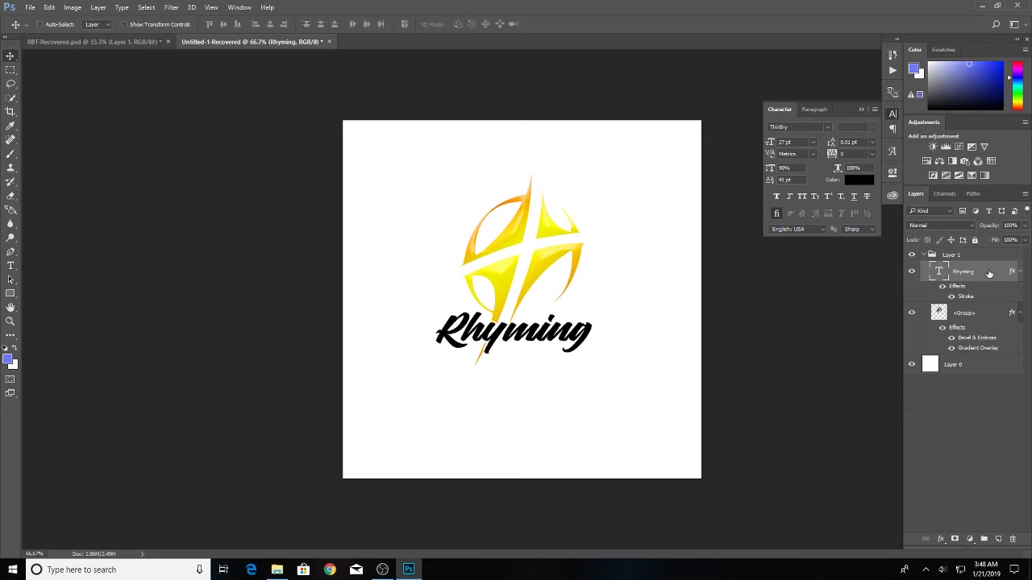
Step: Add the text "BIBLE TRUTHS" at 15 pt and move it below the "Rhyming" text
{"action": "left_click", "coordinate": [10, 267]}
{"action": "left_click_drag", "start_coordinate": [426, 390], "coordinate": [693, 466]}
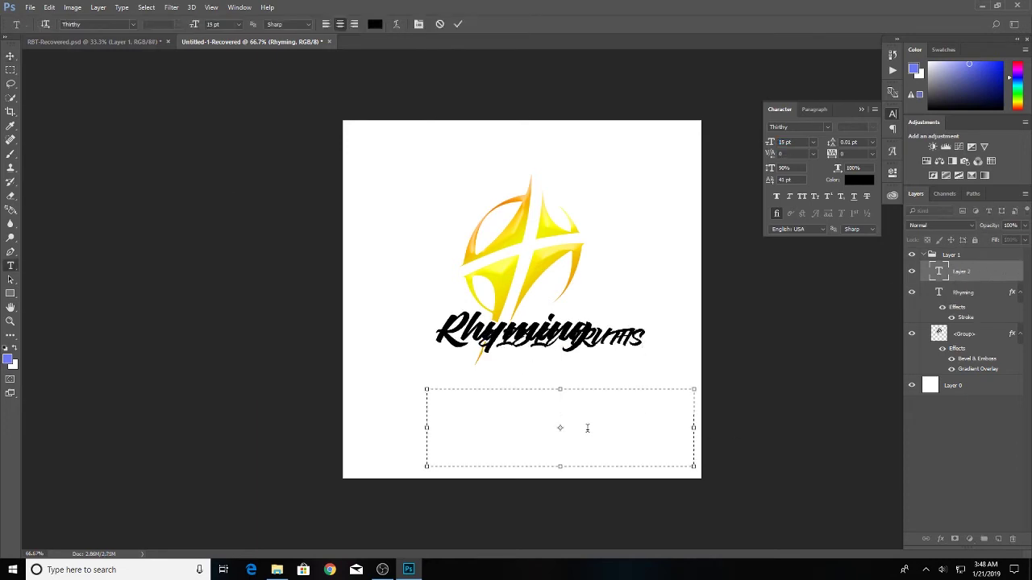
{"action": "key", "text": "v"}
{"action": "left_click_drag", "start_coordinate": [592, 345], "coordinate": [552, 395]}
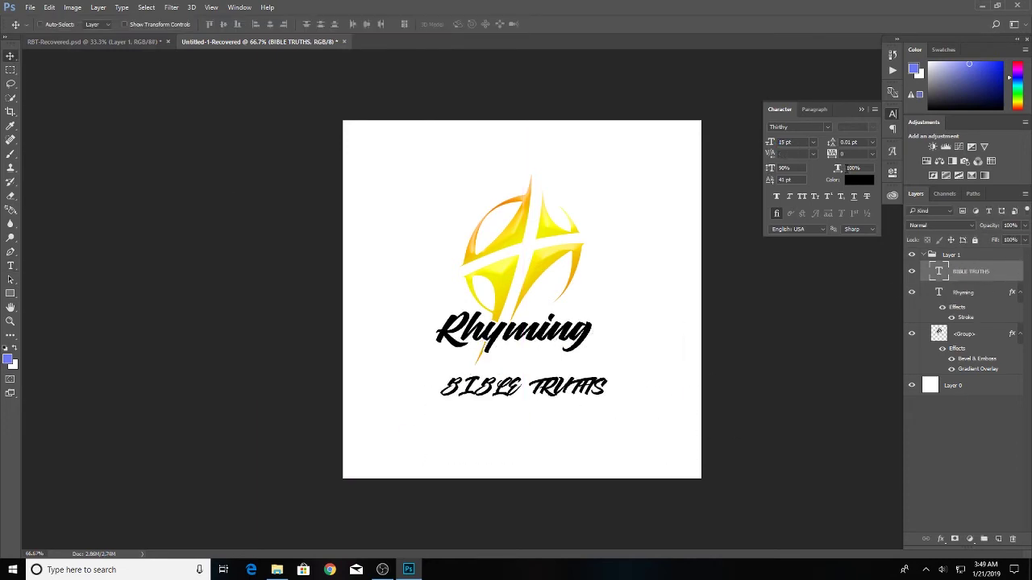
Step: Set the "BIBLE TRUTHS" text to 10 pt Agency FB and place it directly beneath "Rhyming"
{"action": "type", "text": "Agency FB"}
{"action": "key", "text": "Return"}
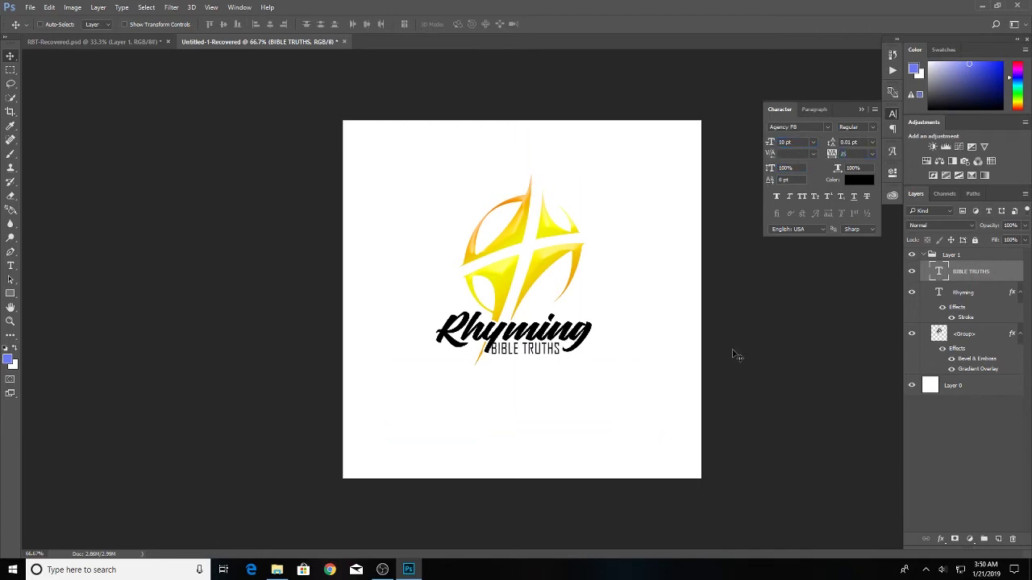
{"action": "left_click", "coordinate": [496, 344]}
Step: Save the document as a Photoshop file named RBT2
{"action": "left_click", "coordinate": [30, 7]}
{"action": "left_click", "coordinate": [28, 125]}
{"action": "type", "text": "RBT2"}
{"action": "left_click", "coordinate": [730, 515]}
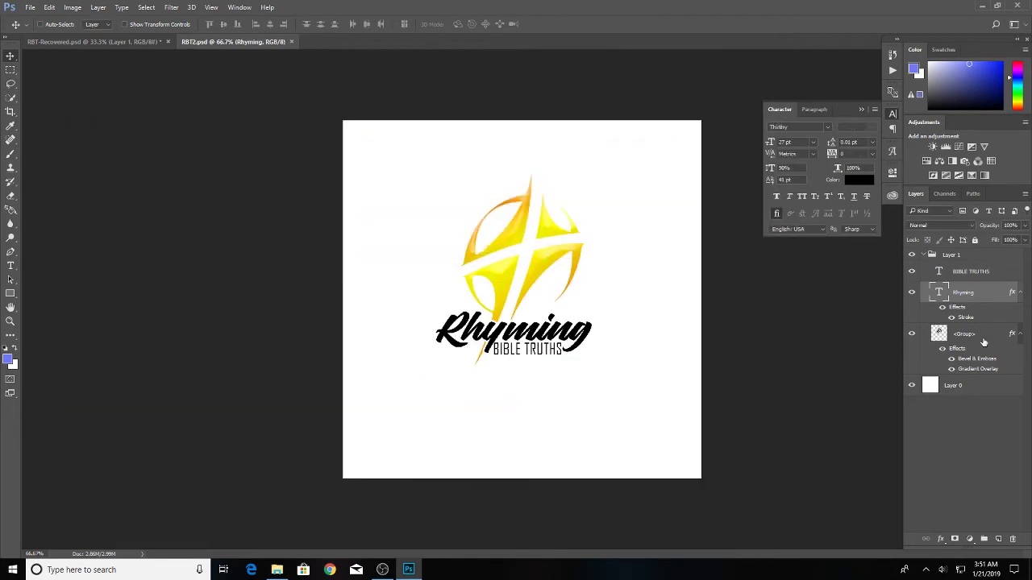
Step: Add a smooth Inner Bevel with 220% depth to the "Rhyming" text layer
{"action": "double_click", "coordinate": [982, 293]}
{"action": "left_click", "coordinate": [74, 216]}
{"action": "left_click", "coordinate": [68, 102]}
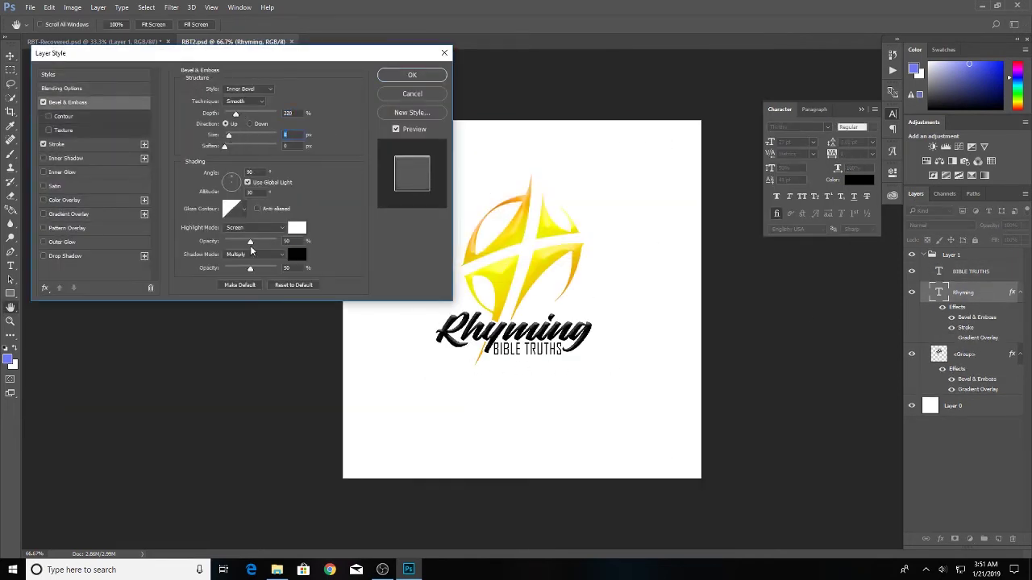
{"action": "left_click", "coordinate": [412, 75]}
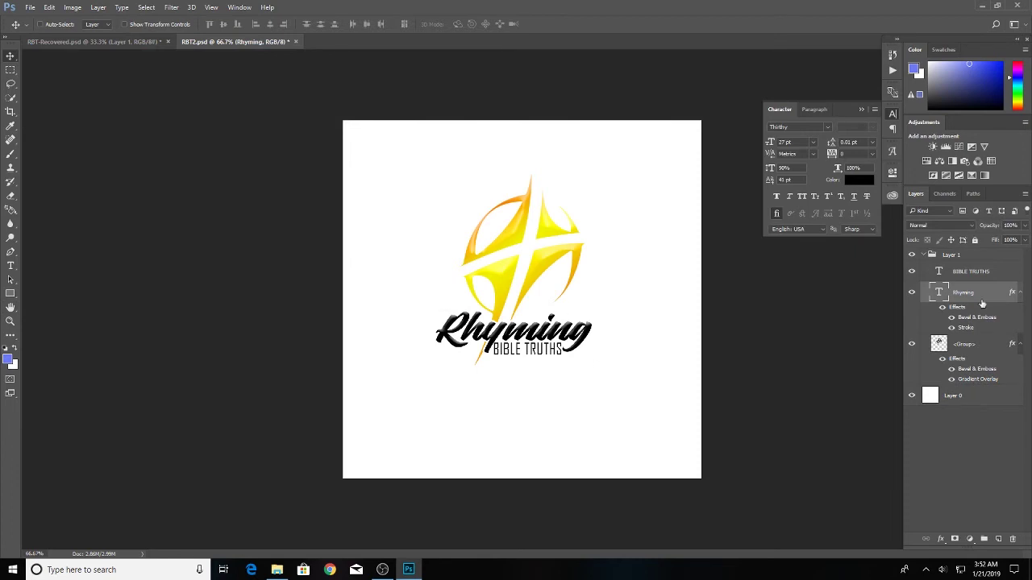
Step: Rename the emblem layer LOGO and add a low-opacity black 2 px outside stroke to it
{"action": "left_click", "coordinate": [987, 273], "text": "shift"}
{"action": "left_click", "coordinate": [966, 346]}
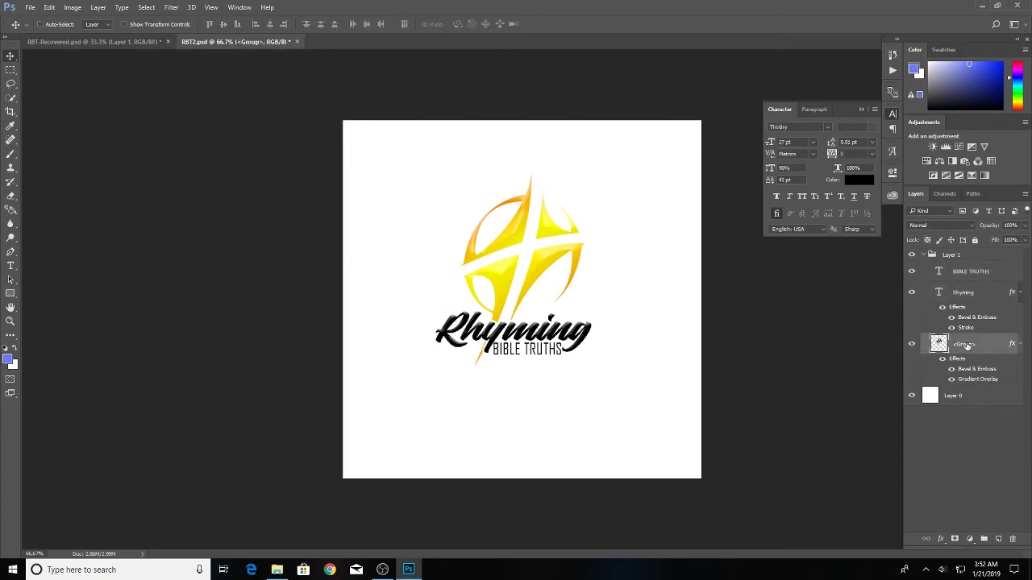
{"action": "double_click", "coordinate": [982, 346]}
{"action": "left_click", "coordinate": [96, 144]}
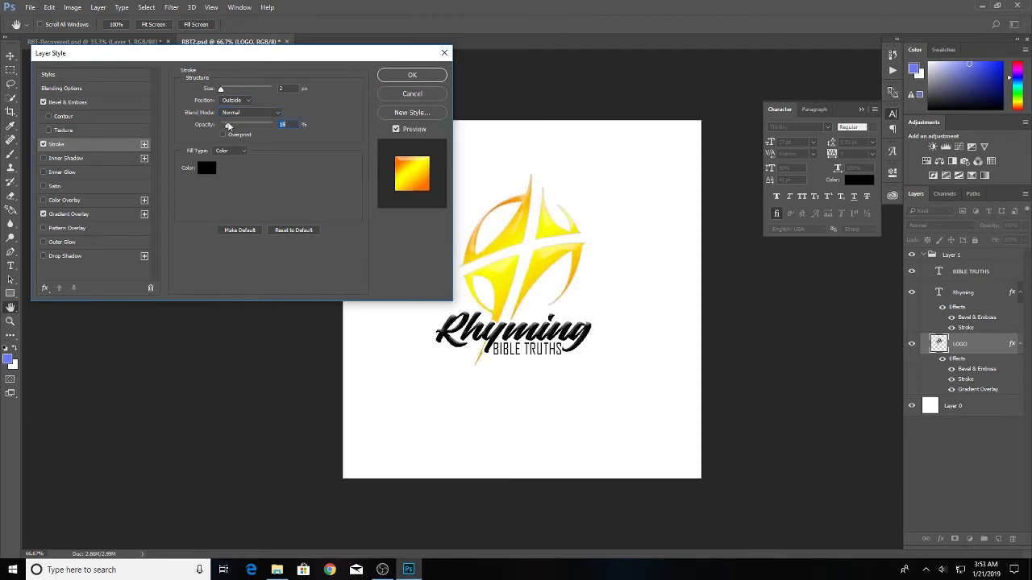
{"action": "left_click", "coordinate": [56, 214]}
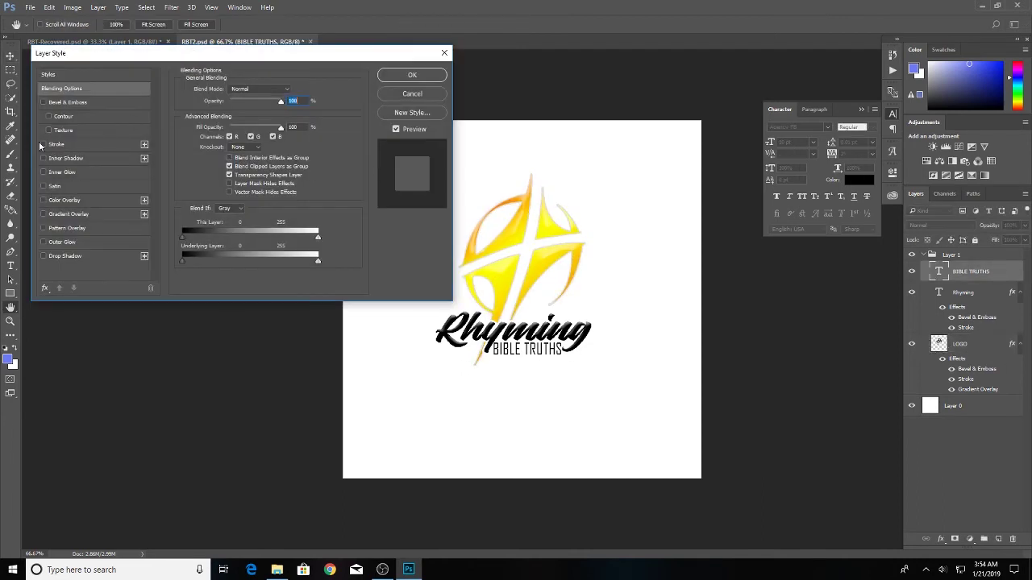
Step: Add a drop shadow to the "BIBLE TRUTHS" text with 16% opacity, 5 px distance and 2 px size
{"action": "left_click", "coordinate": [65, 256]}
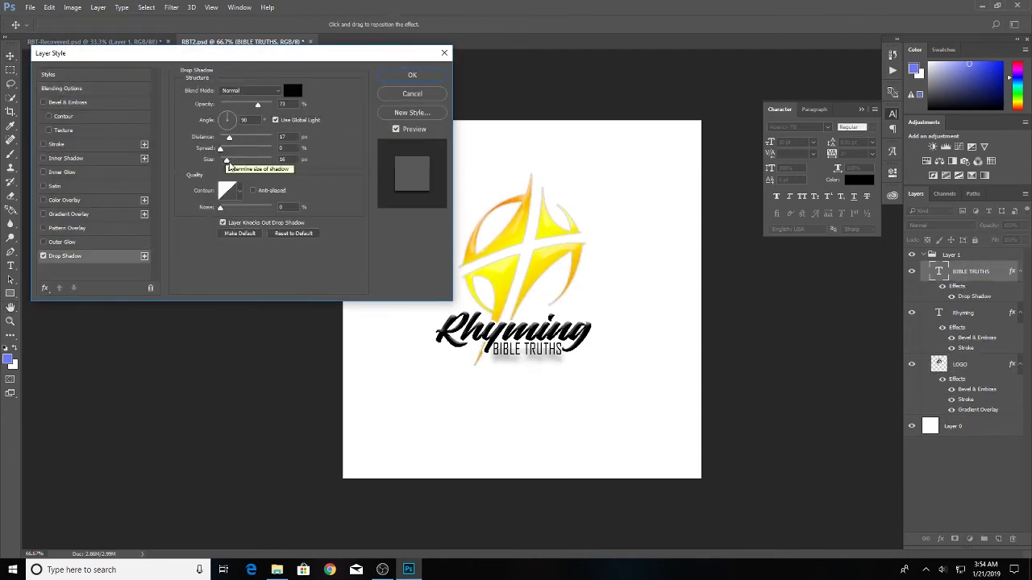
{"action": "left_click_drag", "start_coordinate": [224, 160], "coordinate": [221, 137]}
{"action": "left_click_drag", "start_coordinate": [257, 106], "coordinate": [250, 110]}
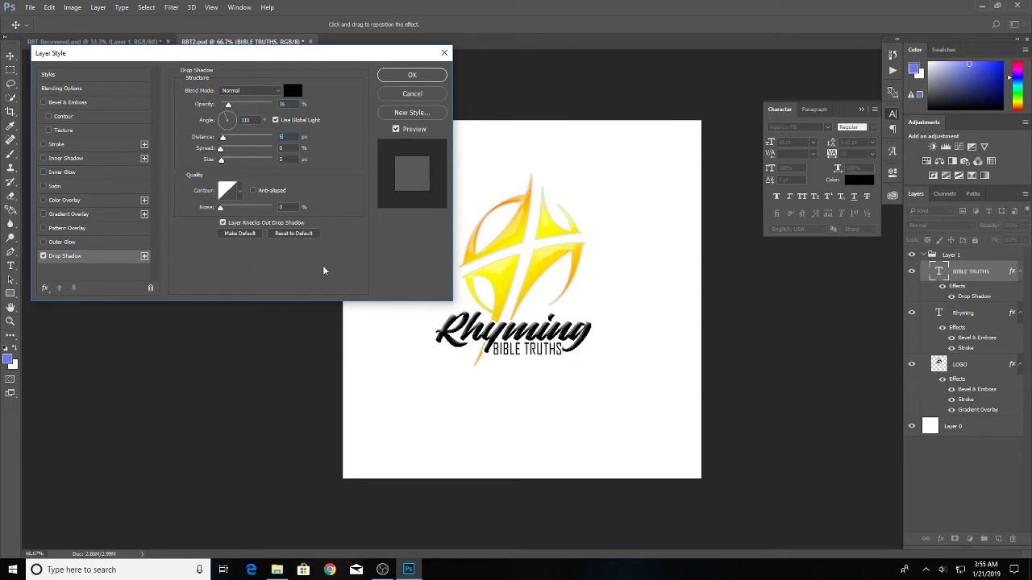
{"action": "left_click", "coordinate": [412, 75]}
Step: Change the LOGO layer's stroke to a 1 px black-to-white gradient at 8% opacity and 140°, and save the file
{"action": "key", "text": "ctrl+1"}
{"action": "double_click", "coordinate": [964, 399]}
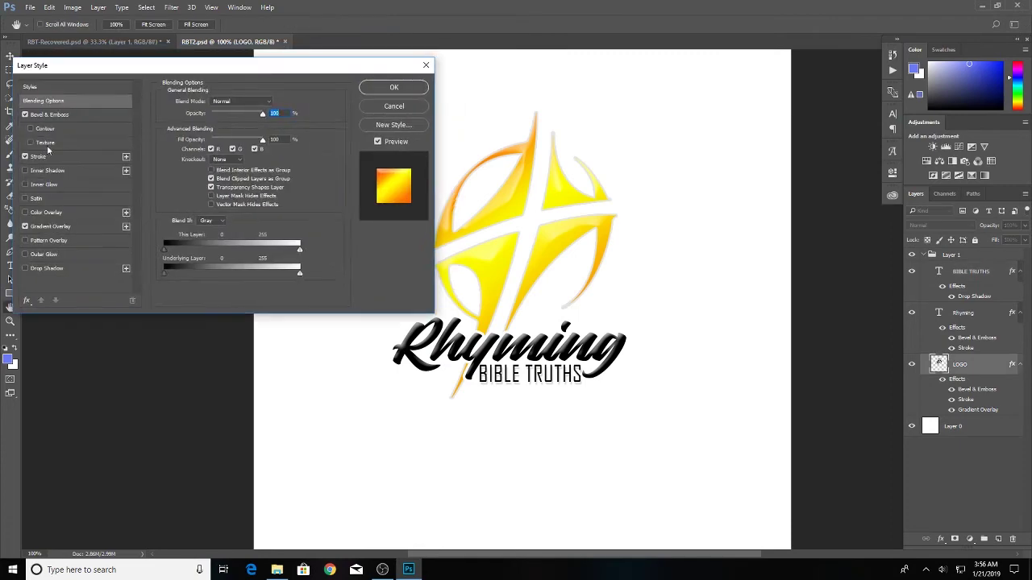
{"action": "left_click", "coordinate": [216, 182]}
{"action": "key", "text": "Escape"}
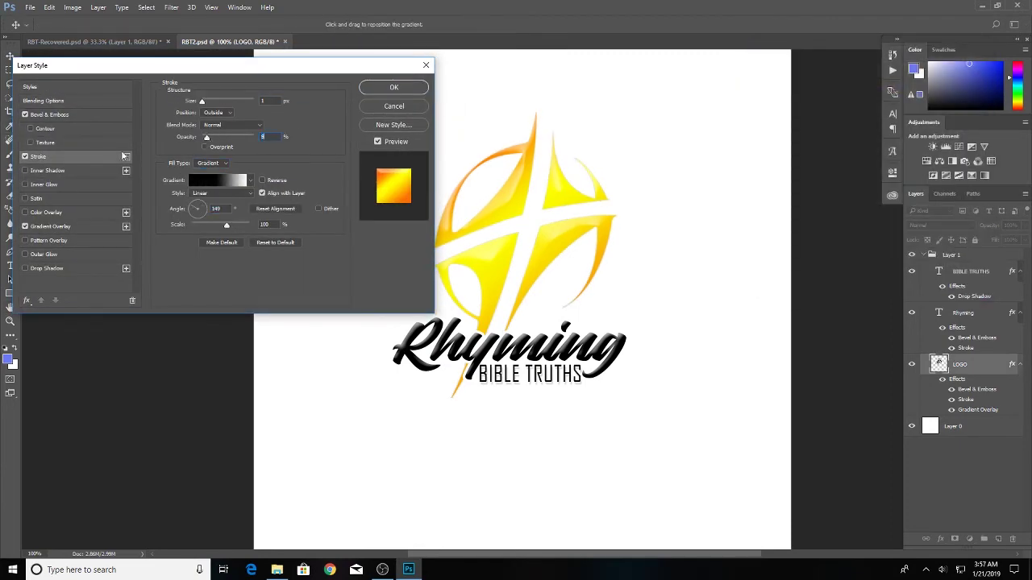
{"action": "key", "text": "Return"}
{"action": "key", "text": "ctrl+s"}
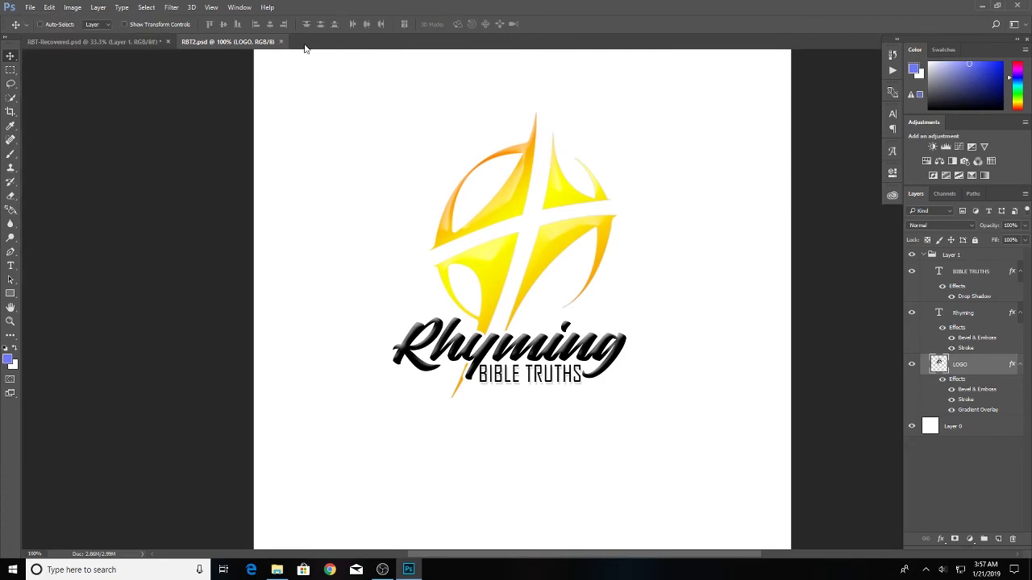
Step: Open YouTubeTemplate.psd alongside the logo document
{"action": "left_click", "coordinate": [30, 6]}
{"action": "left_click", "coordinate": [33, 35]}
{"action": "scroll", "coordinate": [209, 399], "scroll_direction": "down", "scroll_amount": 3}
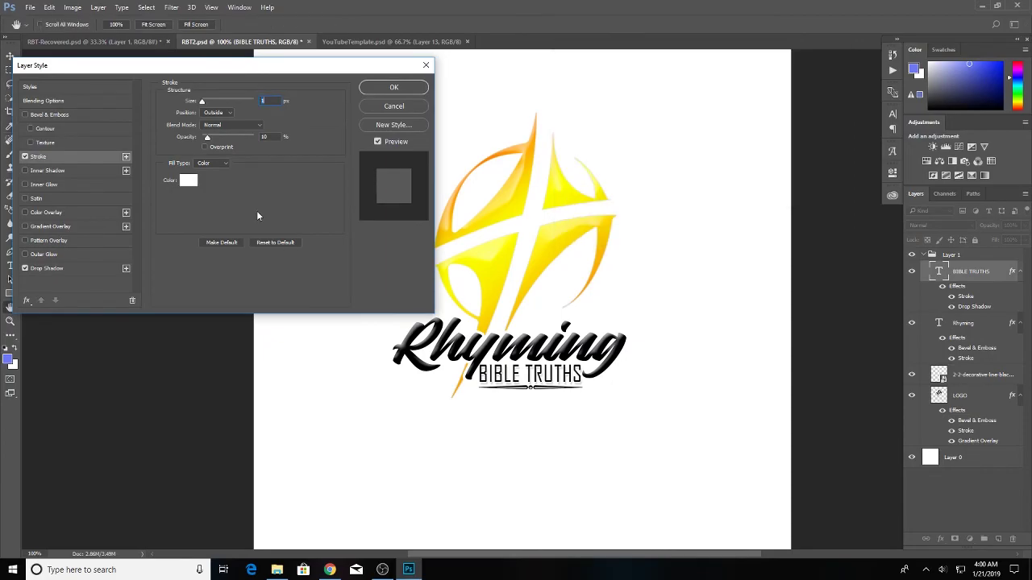
Step: Give the "BIBLE TRUTHS" text a 1 px white outside stroke at 10% opacity and hide the decorative line layer
{"action": "left_click", "coordinate": [393, 87]}
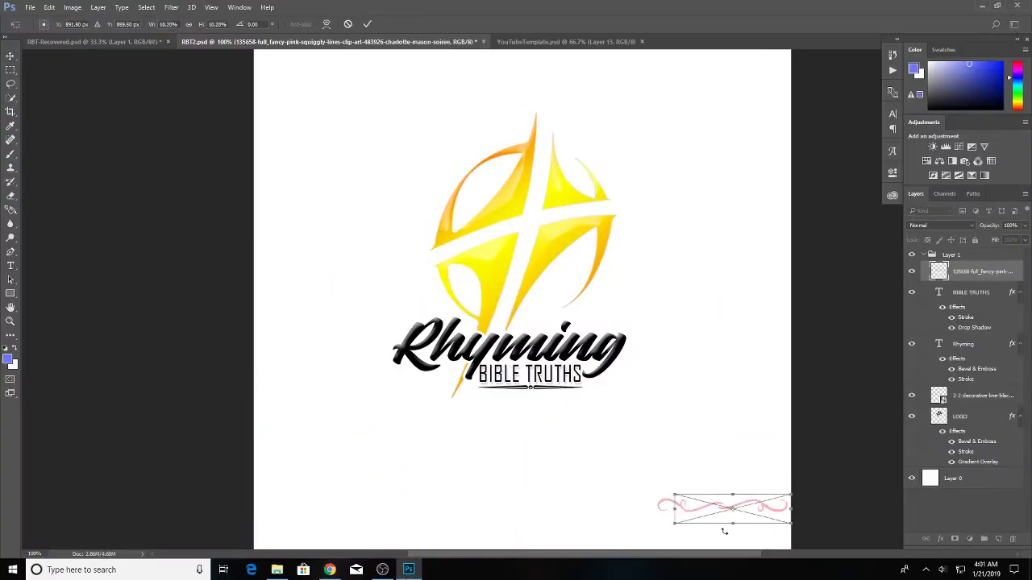
{"action": "left_click", "coordinate": [911, 396]}
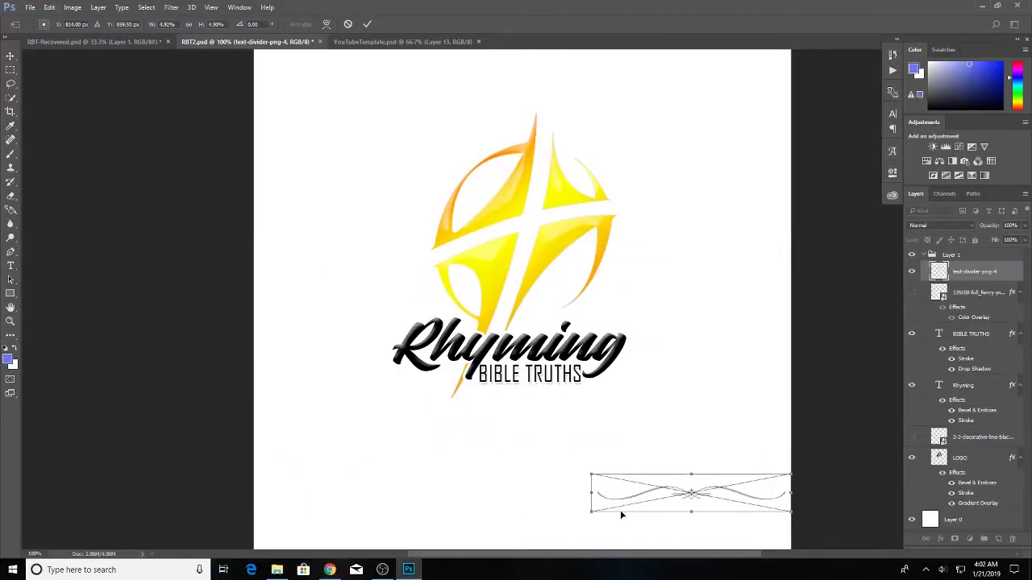
Step: Place the text divider directly beneath "BIBLE TRUTHS" and flip it horizontally
{"action": "left_click_drag", "start_coordinate": [621, 511], "coordinate": [588, 407]}
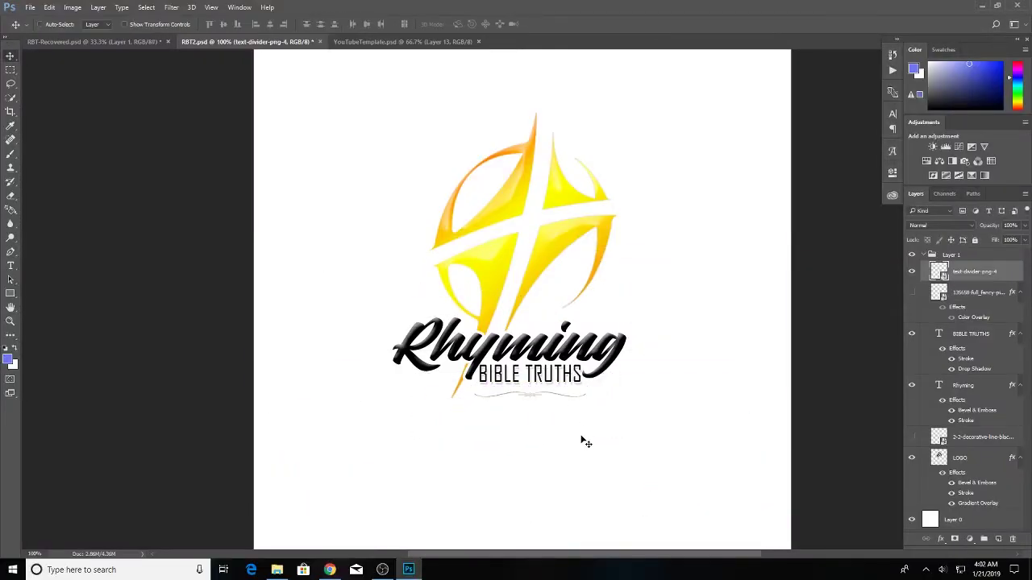
{"action": "right_click", "coordinate": [532, 391]}
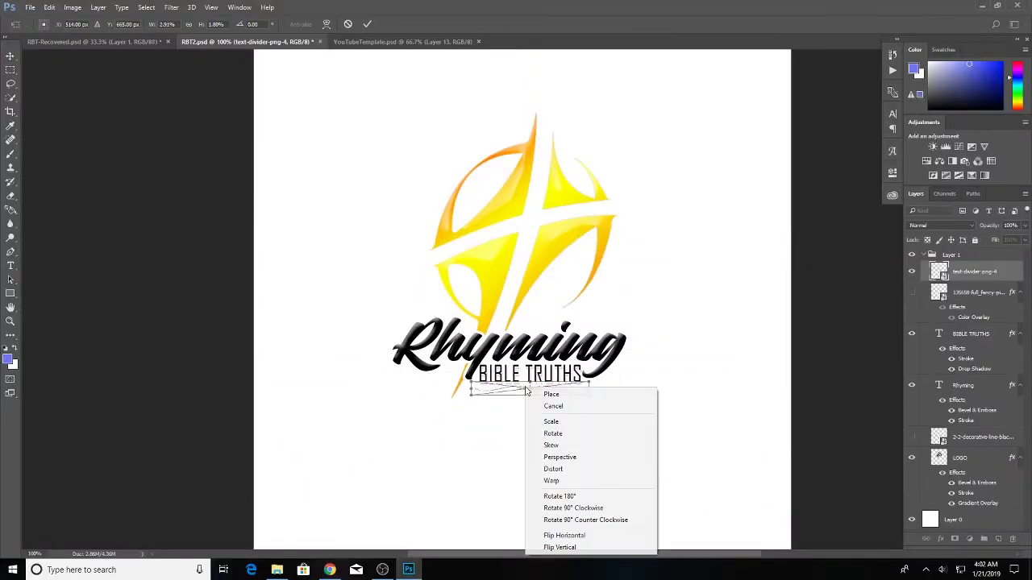
{"action": "left_click", "coordinate": [564, 535]}
{"action": "key", "text": "Return"}
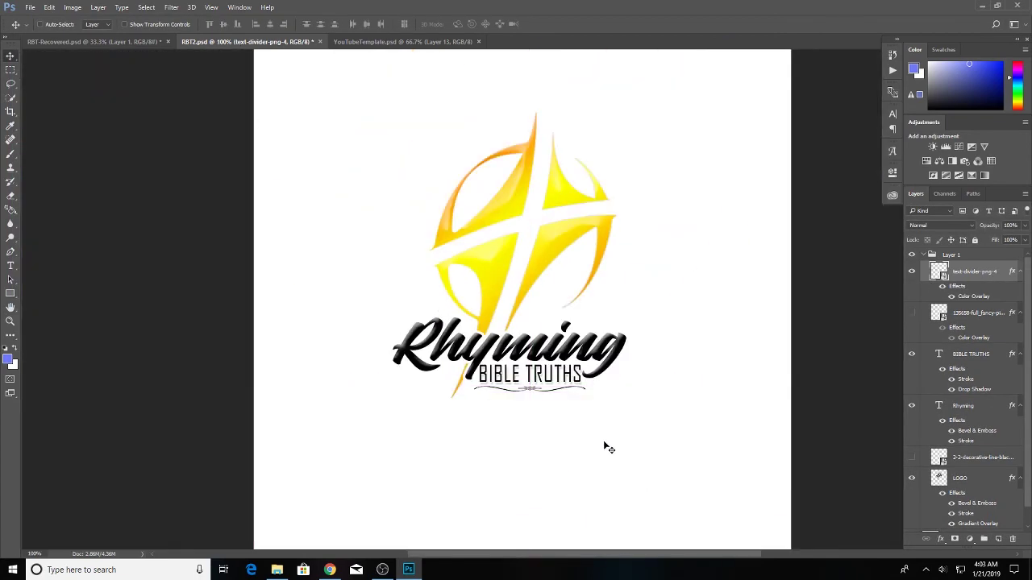
Step: Show the 2-2 decorative line layer in place of the text divider and save the logo file
{"action": "scroll", "coordinate": [913, 445], "scroll_direction": "down", "scroll_amount": 1}
{"action": "left_click", "coordinate": [911, 439]}
{"action": "left_click", "coordinate": [977, 439]}
{"action": "key", "text": "ctrl+minus"}
{"action": "key", "text": "ctrl+minus"}
{"action": "key", "text": "ctrl+plus"}
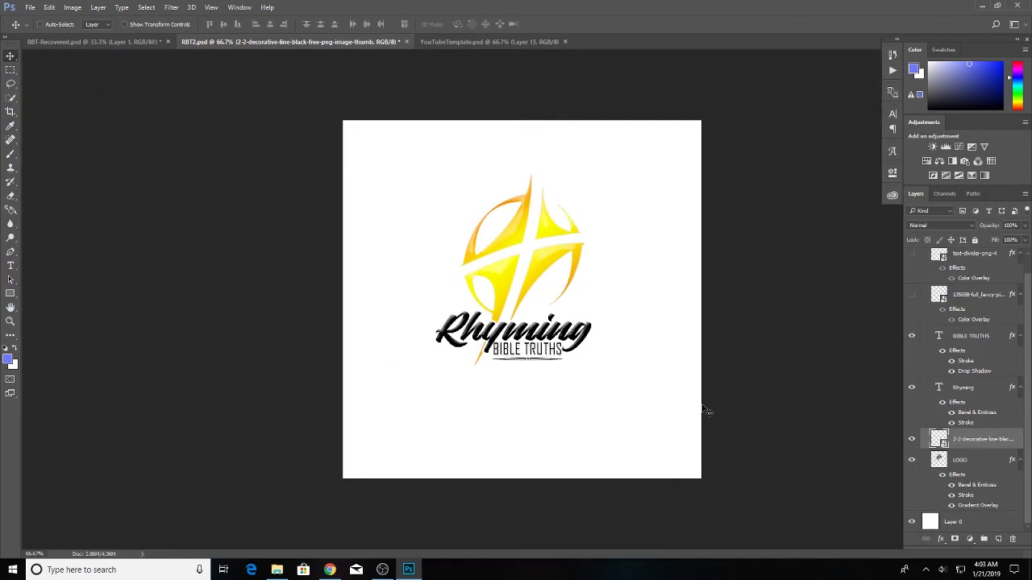
{"action": "left_click", "coordinate": [30, 7]}
{"action": "left_click", "coordinate": [56, 129]}
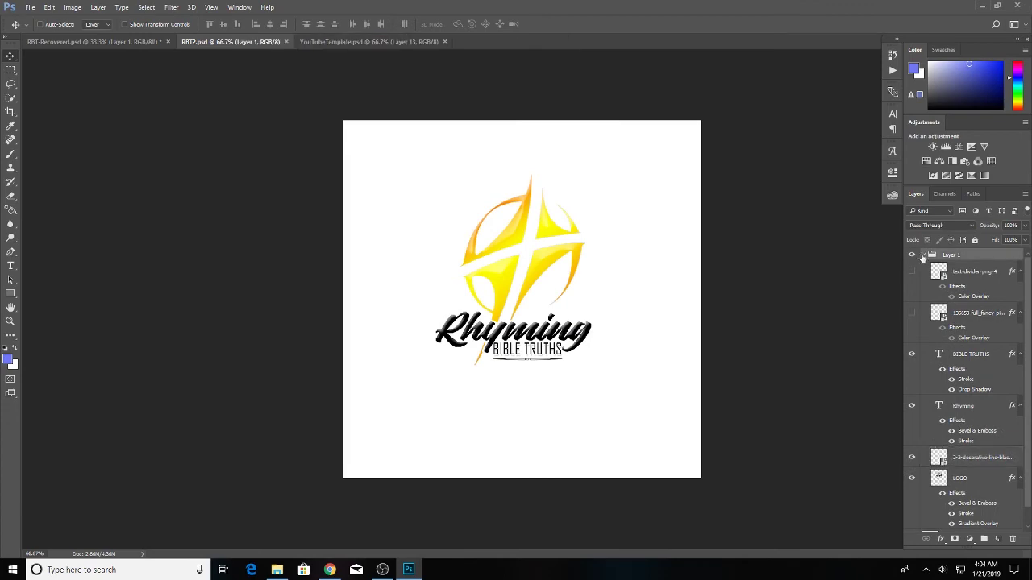
Step: Copy the Layer 1 logo group into YouTubeTemplate.psd, fit it centered in the white banner band and hide the guides
{"action": "key", "text": "ctrl+Tab"}
{"action": "key", "text": "ctrl+shift+Tab"}
{"action": "left_click_drag", "start_coordinate": [958, 261], "coordinate": [586, 255]}
{"action": "key", "text": "ctrl+t"}
{"action": "key", "text": "Return"}
{"action": "left_click_drag", "start_coordinate": [516, 278], "coordinate": [527, 276]}
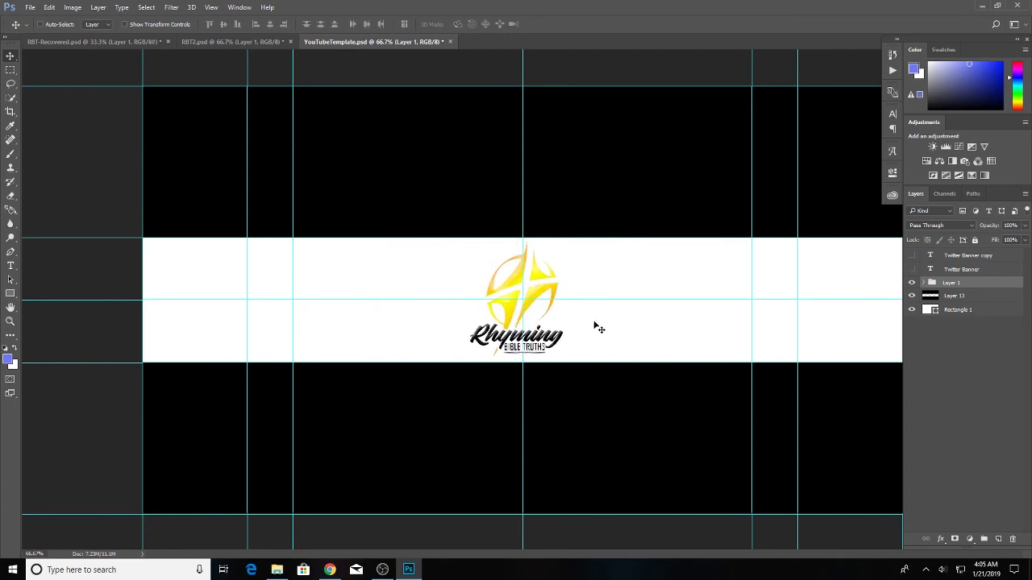
{"action": "key", "text": "ctrl+h"}
Step: Switch to Chrome and open the "Yellow background cdr file free vector" result from the orange and yellow background images
{"action": "left_click", "coordinate": [329, 570]}
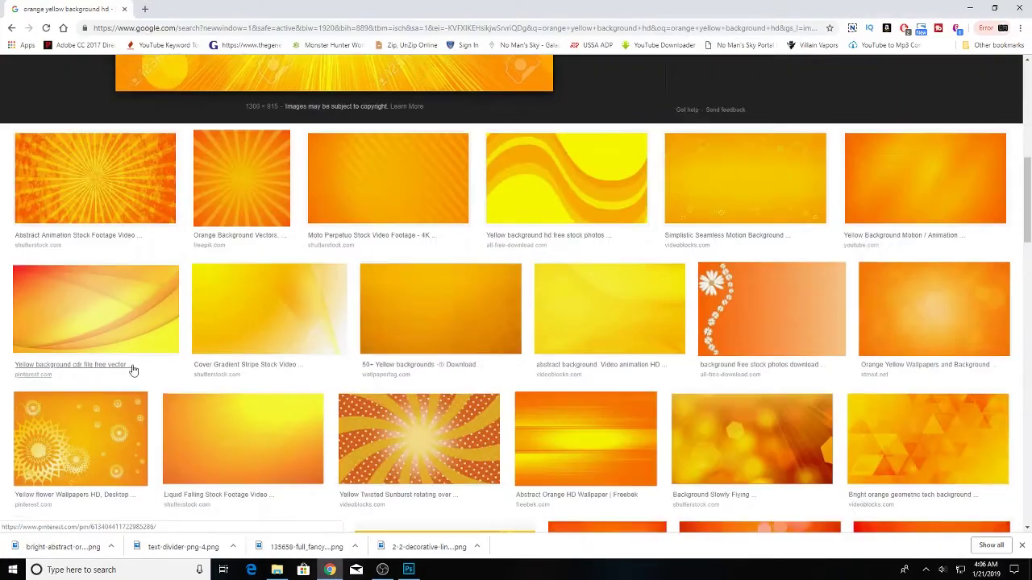
{"action": "left_click", "coordinate": [131, 366]}
{"action": "left_click", "coordinate": [748, 330]}
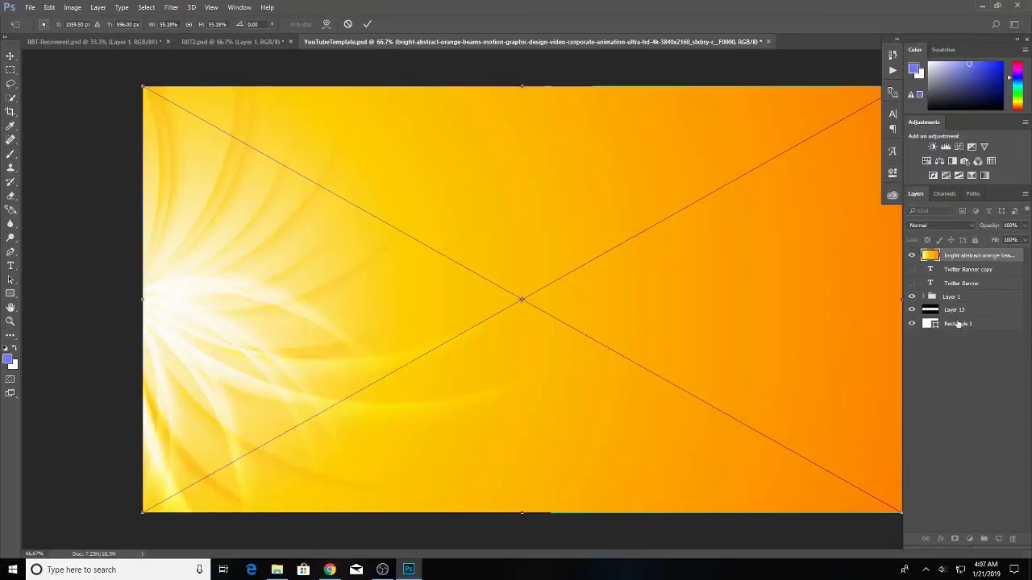
Step: Back in Photoshop, move the placed bright abstract orange beams image below Layer 13 in the banner template
{"action": "key", "text": "ctrl+["}
{"action": "key", "text": "ctrl+["}
{"action": "key", "text": "ctrl+["}
{"action": "key", "text": "ctrl+["}
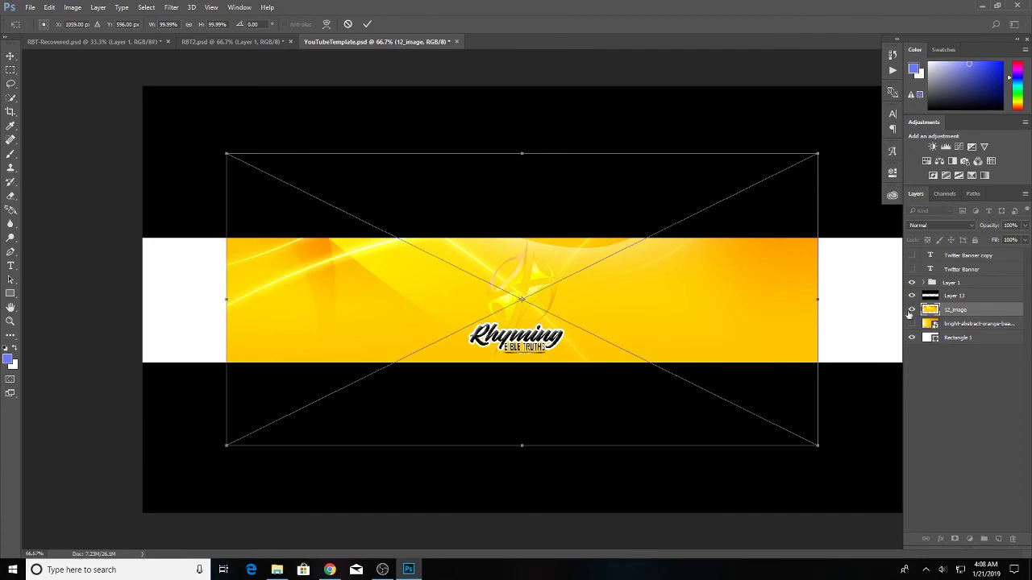
Step: Stretch the placed 12_image background sideways to cover the full width of the banner band
{"action": "left_click_drag", "start_coordinate": [355, 309], "coordinate": [231, 308]}
{"action": "left_click_drag", "start_coordinate": [696, 299], "coordinate": [906, 299]}
{"action": "key", "text": "Return"}
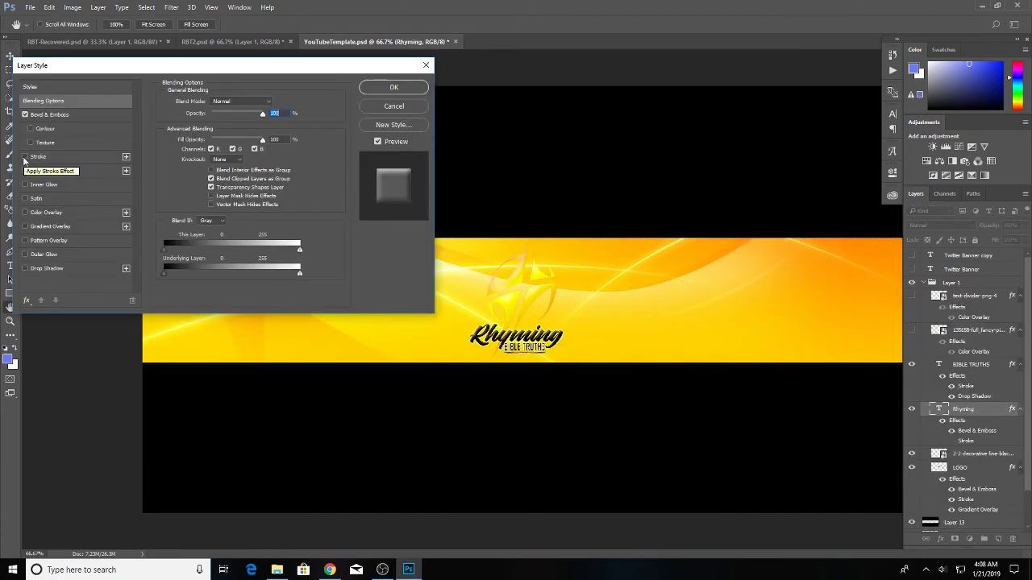
Step: Enable the stroke effect on the "Rhyming" text and turn off the stroke on the "BIBLE TRUTHS" text
{"action": "left_click", "coordinate": [25, 156]}
{"action": "key", "text": "Return"}
{"action": "double_click", "coordinate": [1011, 364]}
{"action": "key", "text": "Return"}
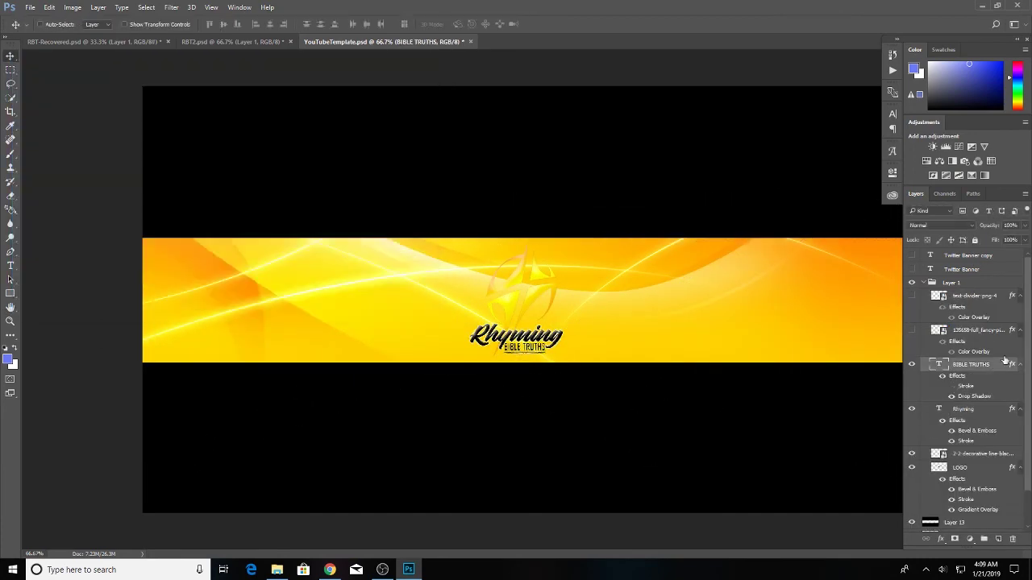
Step: Give the LOGO layer a 3 px white outside stroke at 53% opacity
{"action": "double_click", "coordinate": [966, 498]}
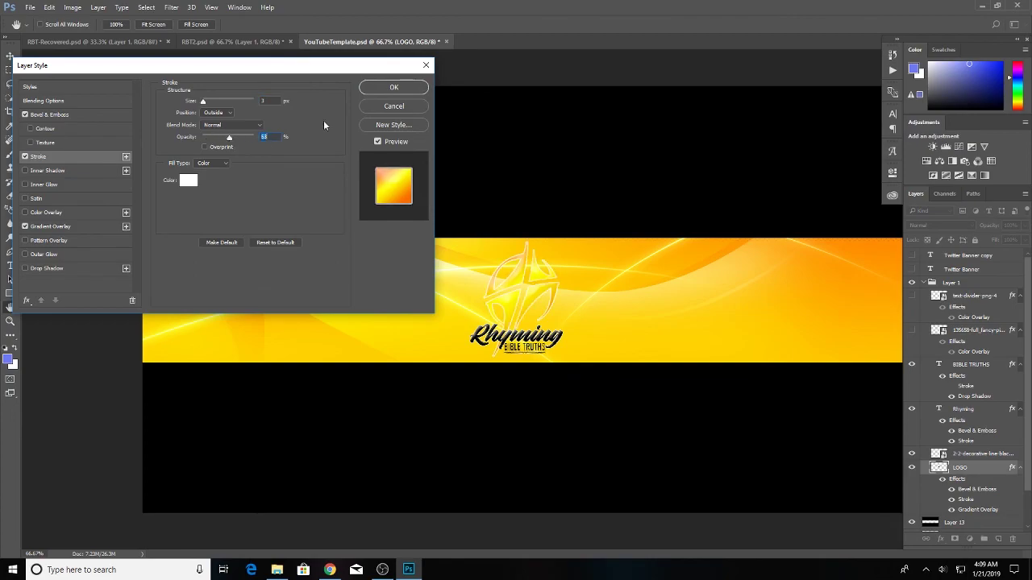
{"action": "key", "text": "Return"}
Step: Switch to Chrome, search Google Images for "orange white background hd" and open a suitable background image
{"action": "left_click", "coordinate": [329, 570]}
{"action": "double_click", "coordinate": [140, 77]}
{"action": "type", "text": "white"}
{"action": "key", "text": "Return"}
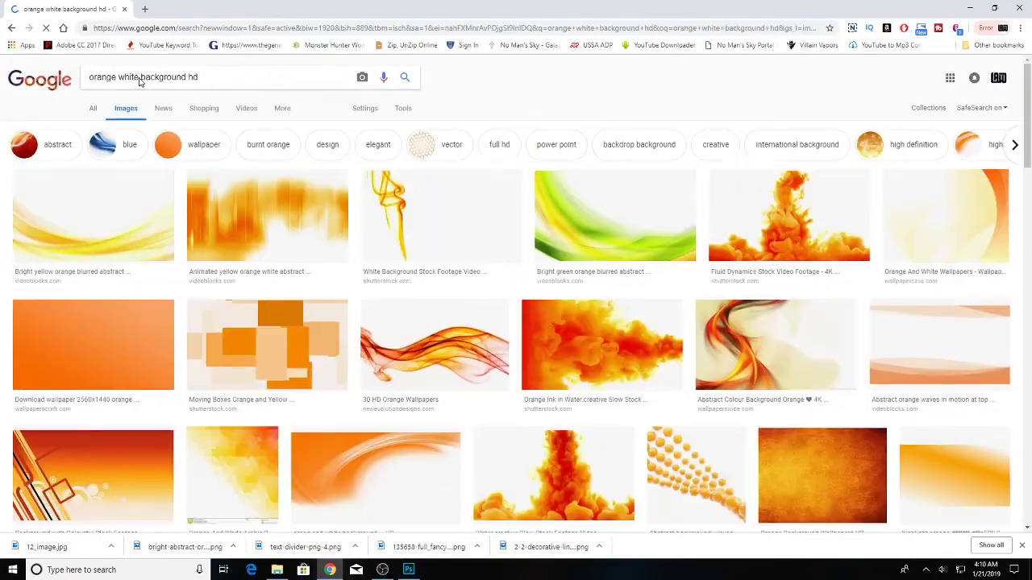
{"action": "scroll", "coordinate": [527, 212], "scroll_direction": "down", "scroll_amount": 5}
{"action": "left_click", "coordinate": [527, 212]}
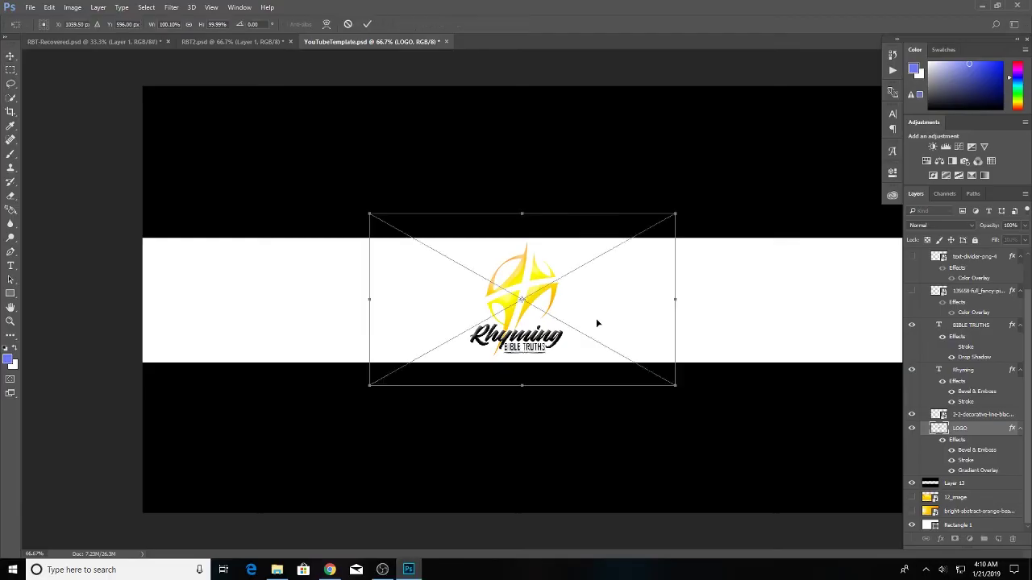
Step: Stretch the orange-and-white "1 (1)" background across the full banner width and adjust its height so the waves frame both long edges
{"action": "left_click_drag", "start_coordinate": [369, 299], "coordinate": [143, 299]}
{"action": "key", "text": "Return"}
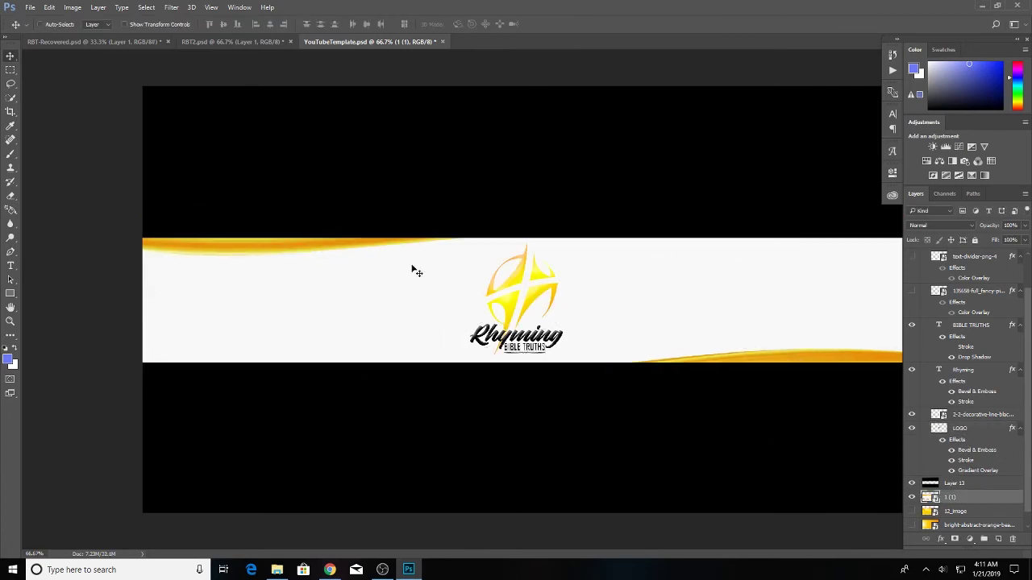
{"action": "key", "text": "ctrl+t"}
{"action": "left_click_drag", "start_coordinate": [530, 239], "coordinate": [529, 230]}
{"action": "left_click_drag", "start_coordinate": [530, 368], "coordinate": [529, 364]}
{"action": "left_click_drag", "start_coordinate": [530, 224], "coordinate": [529, 218]}
{"action": "key", "text": "Return"}
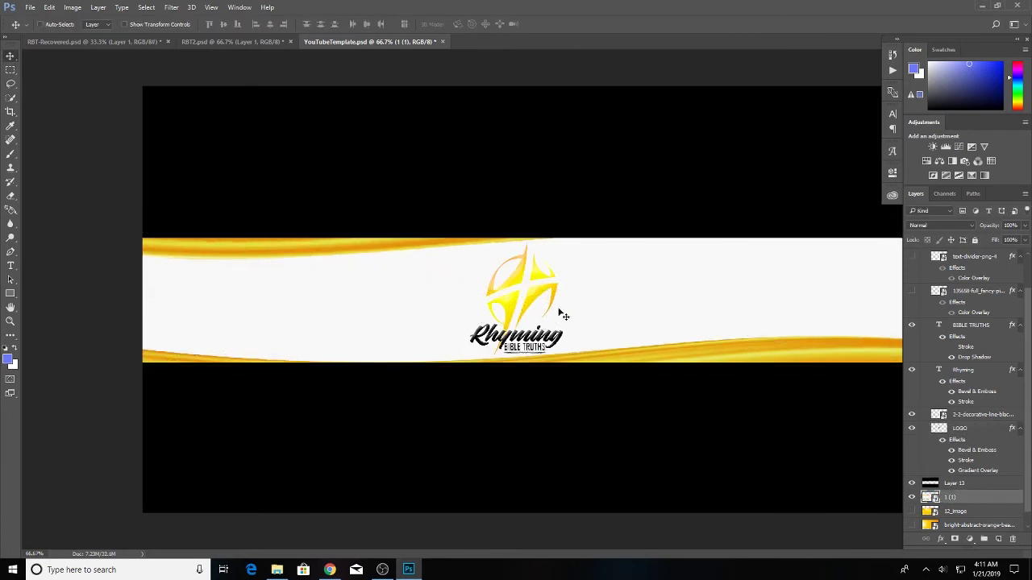
Step: Change the color of the LOGO layer's stroke
{"action": "double_click", "coordinate": [966, 460]}
{"action": "left_click", "coordinate": [193, 181]}
{"action": "left_click", "coordinate": [810, 357]}
{"action": "left_click", "coordinate": [811, 69]}
{"action": "left_click", "coordinate": [394, 87]}
{"action": "double_click", "coordinate": [967, 411]}
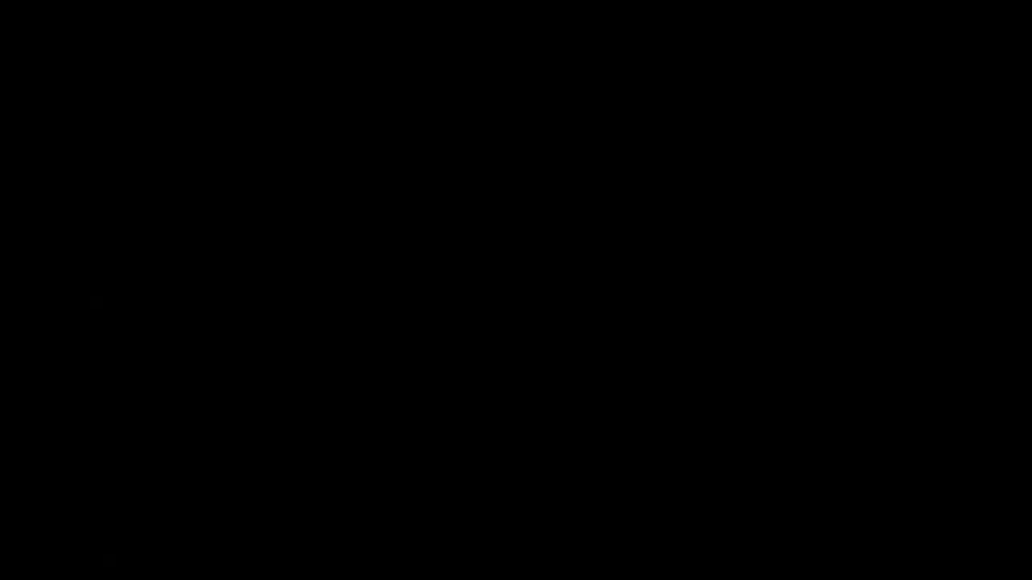